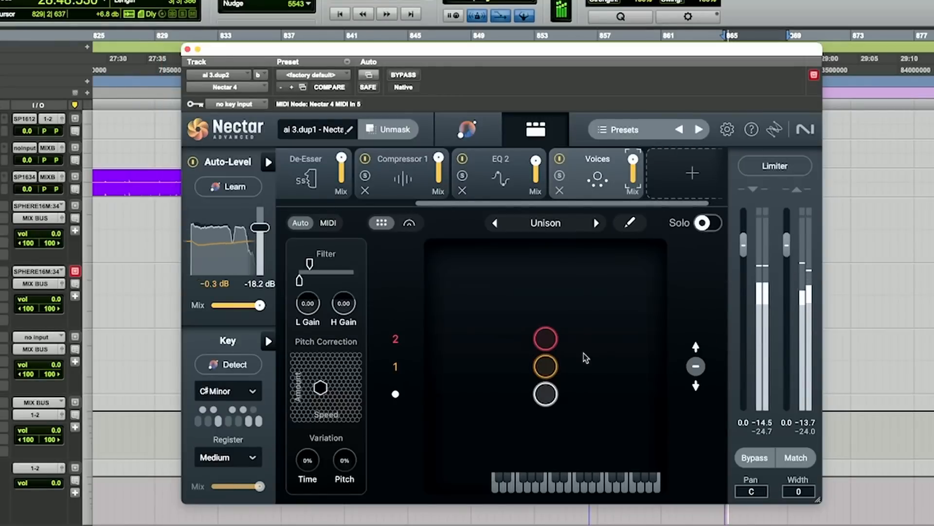
- Enable the Voices module and audition the Octaves, Parallel and Uplifting harmony styles
left_click(560, 160)
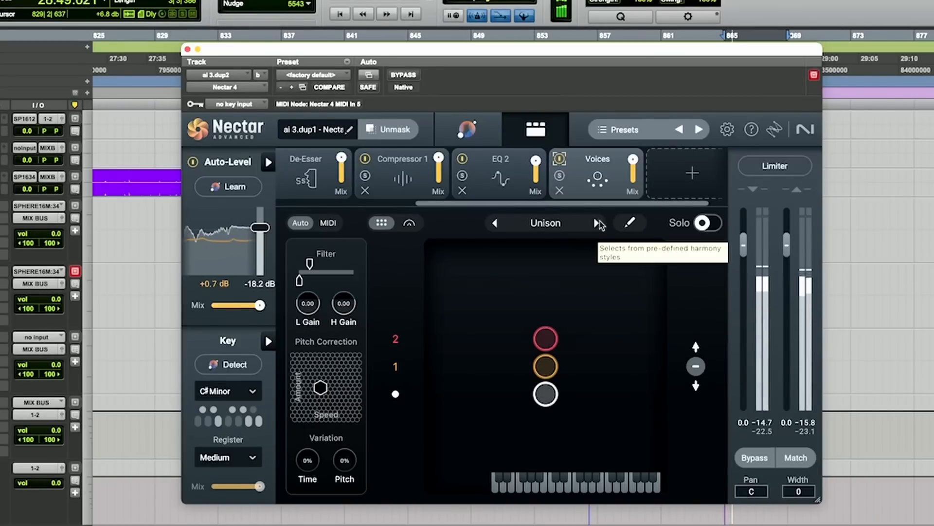
left_click(596, 223)
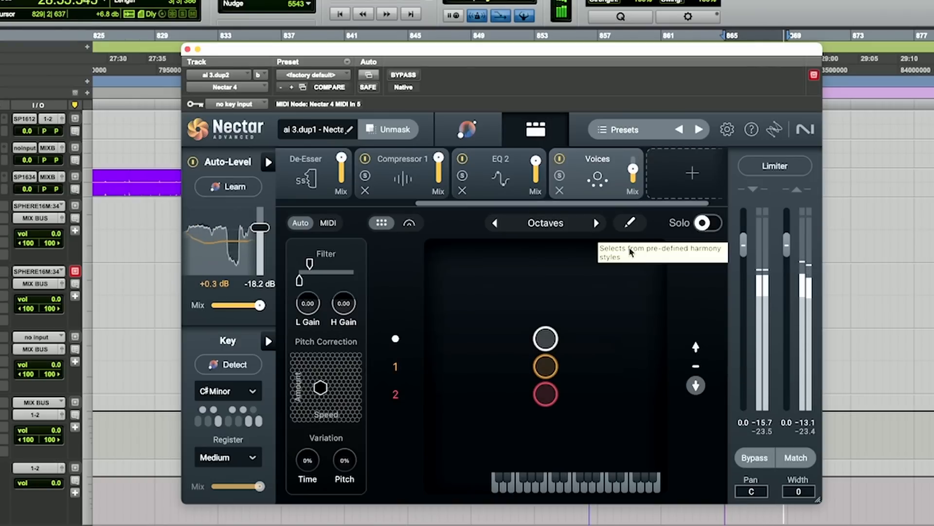
left_click(596, 223)
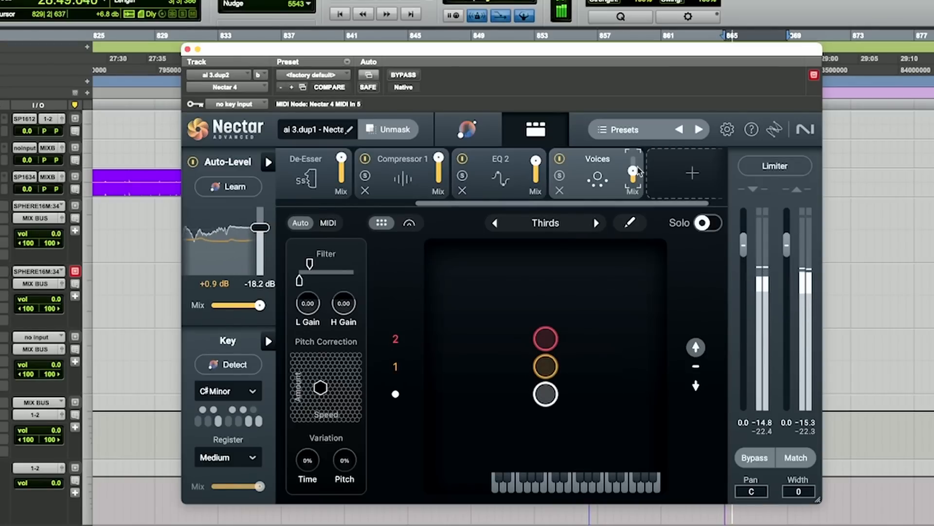
left_click(595, 223)
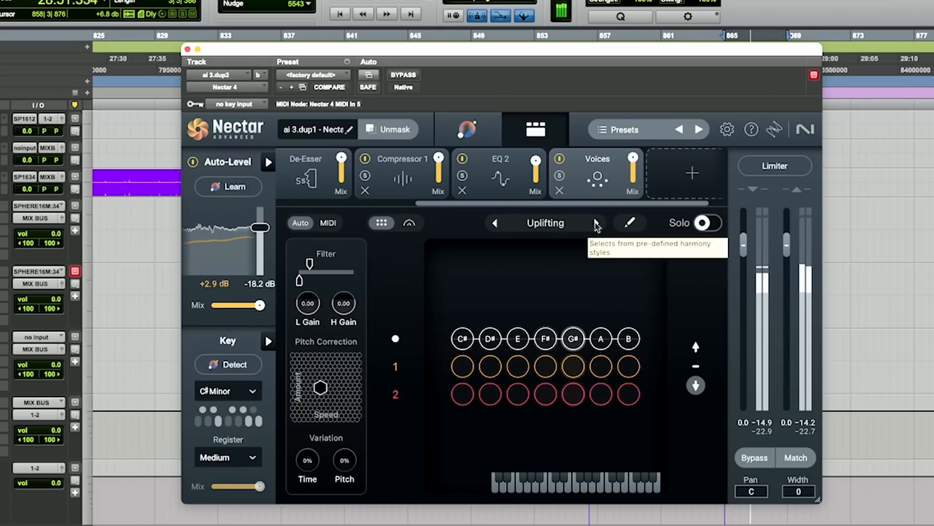
- Solo the added voices and audition the Lush and Closer harmony styles
left_click(712, 223)
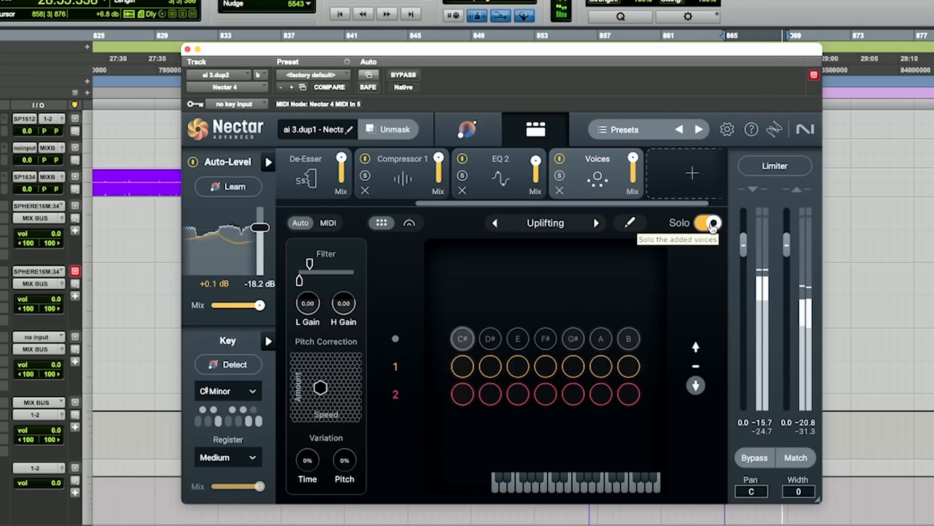
left_click(596, 224)
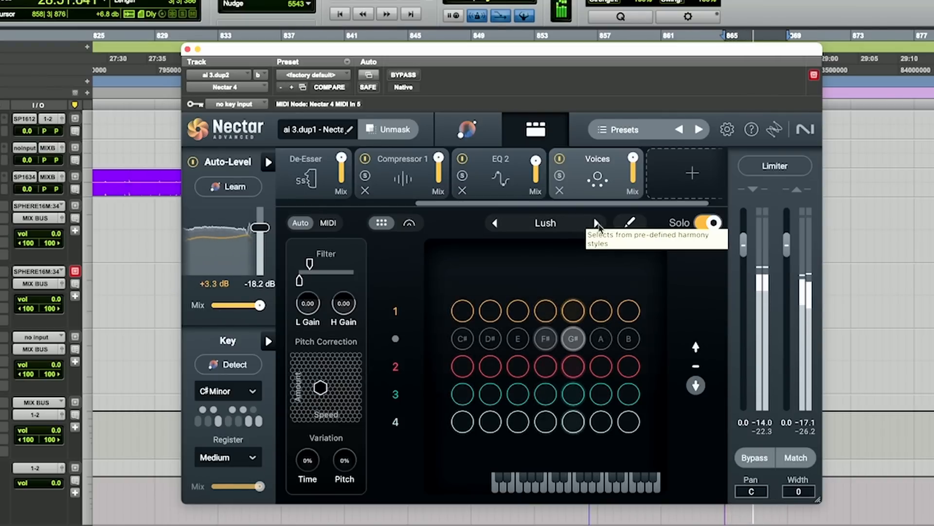
left_click(597, 224)
left_click(597, 224)
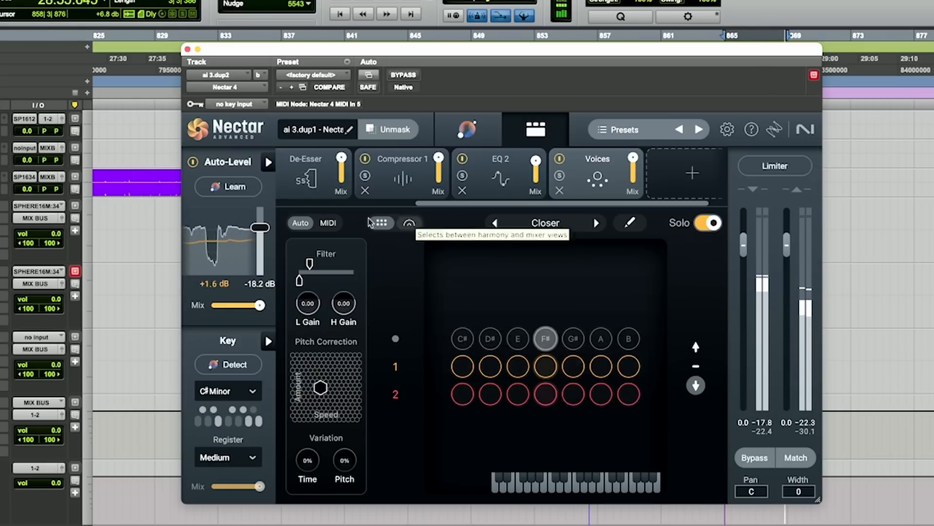
- Switch the voices display to the mixer view and turn solo off
left_click(393, 225)
left_click(382, 224)
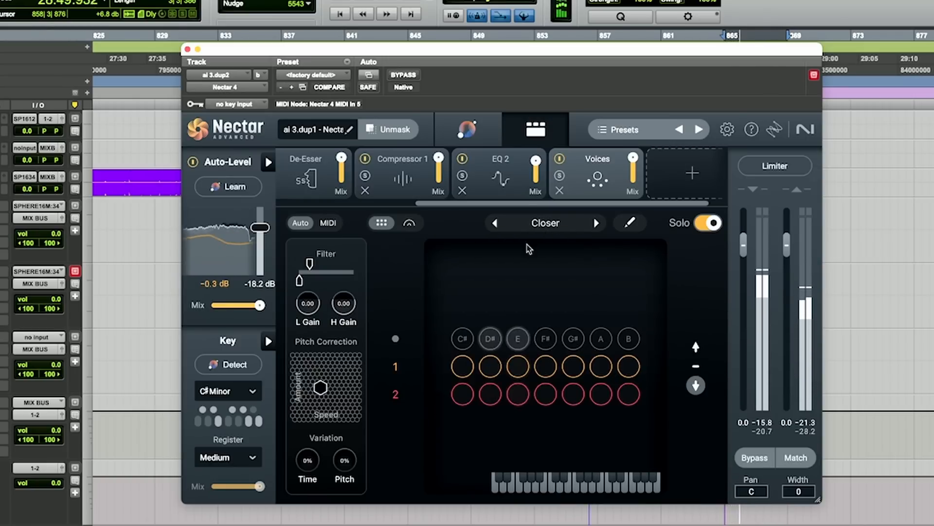
left_click(408, 223)
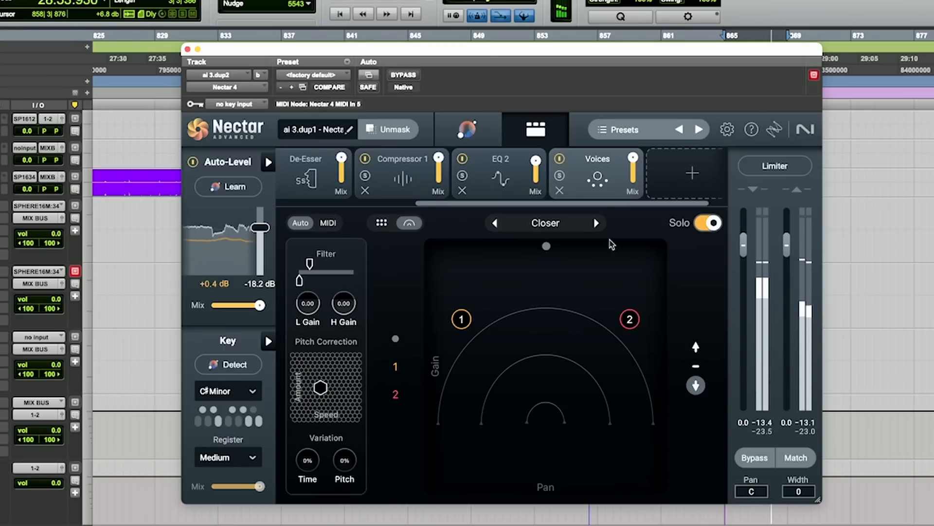
left_click(708, 223)
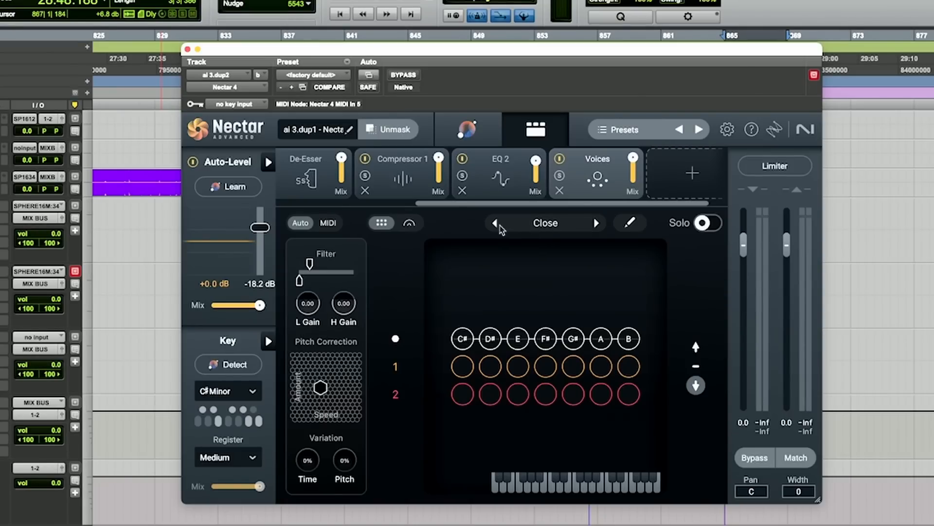
- Set the harmony style back to Unison and open the mixer view of the voices
left_click(497, 223)
left_click(496, 223)
left_click(497, 224)
left_click(497, 224)
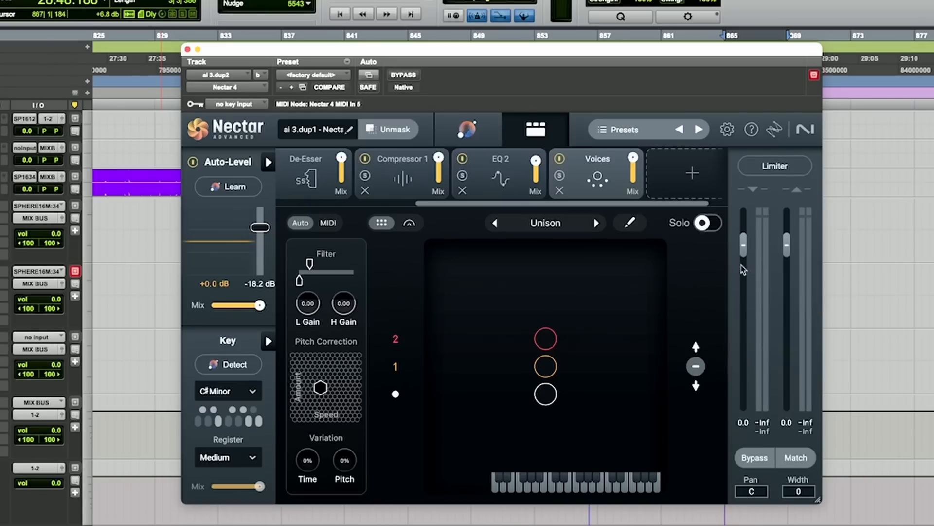
left_click(409, 223)
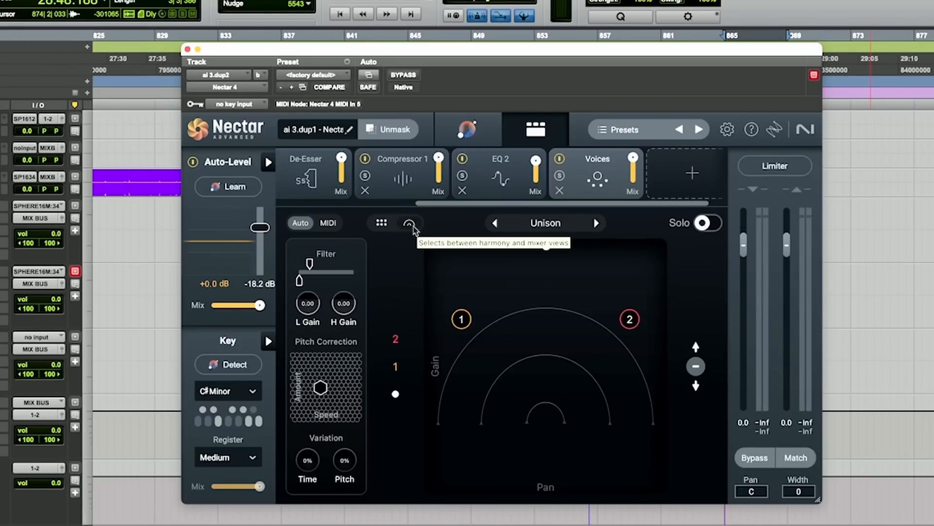
- Move voice 2 lower and to the right, to about -10 dB gain and pan 84
left_click(630, 319)
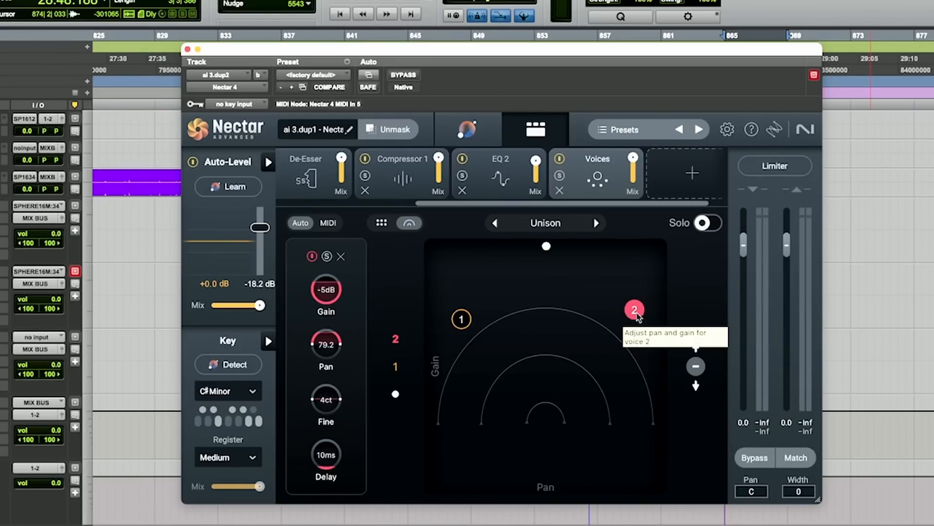
left_click_drag(637, 314, 637, 332)
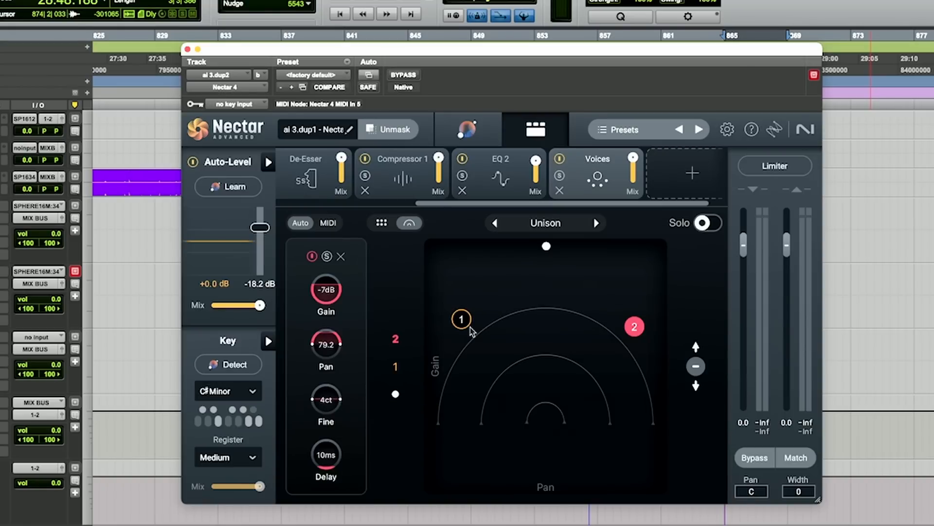
key("space")
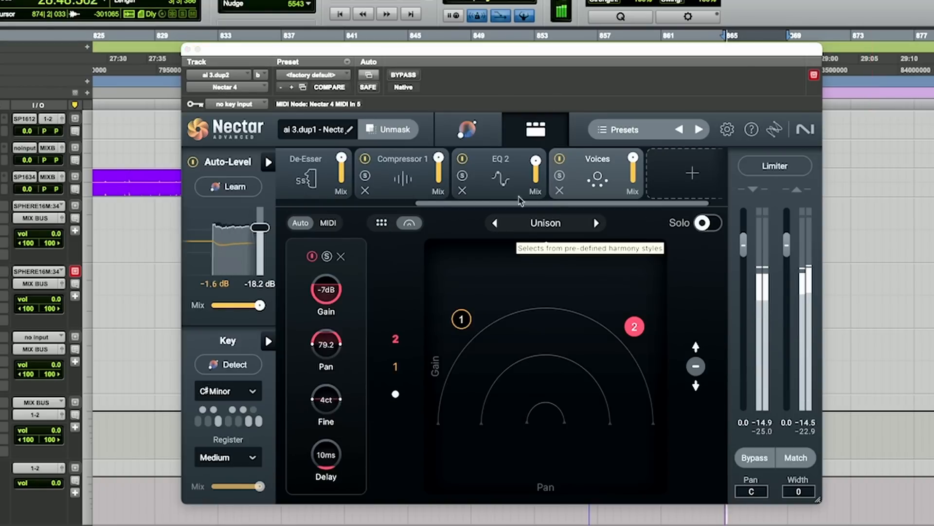
left_click_drag(635, 330, 640, 363)
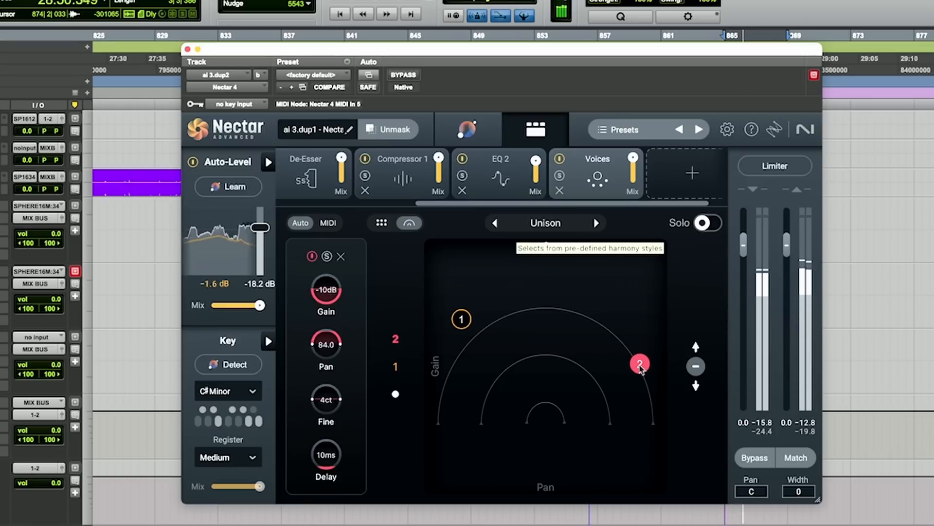
- Move voice 1 to the left at about -10 dB gain and pan -87, briefly toggling solo
left_click(462, 319)
left_click_drag(463, 325, 450, 367)
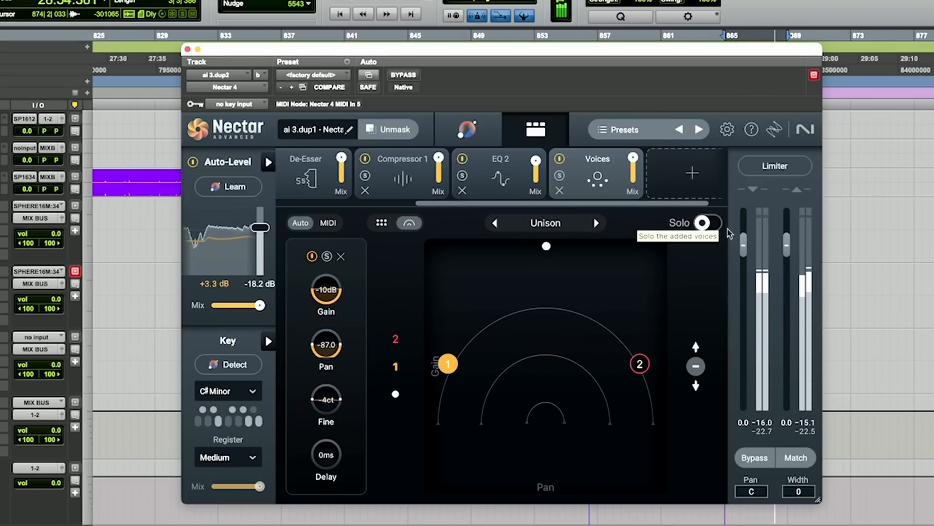
left_click(703, 224)
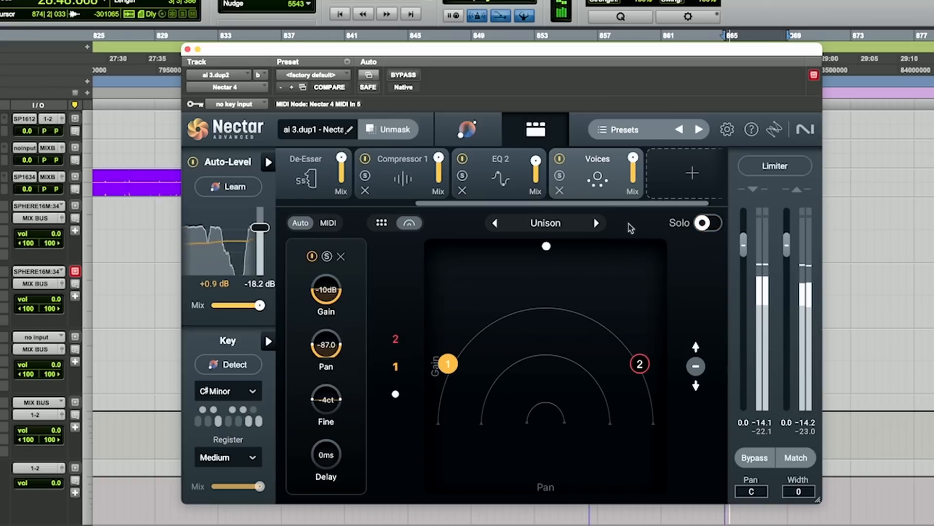
left_click(708, 223)
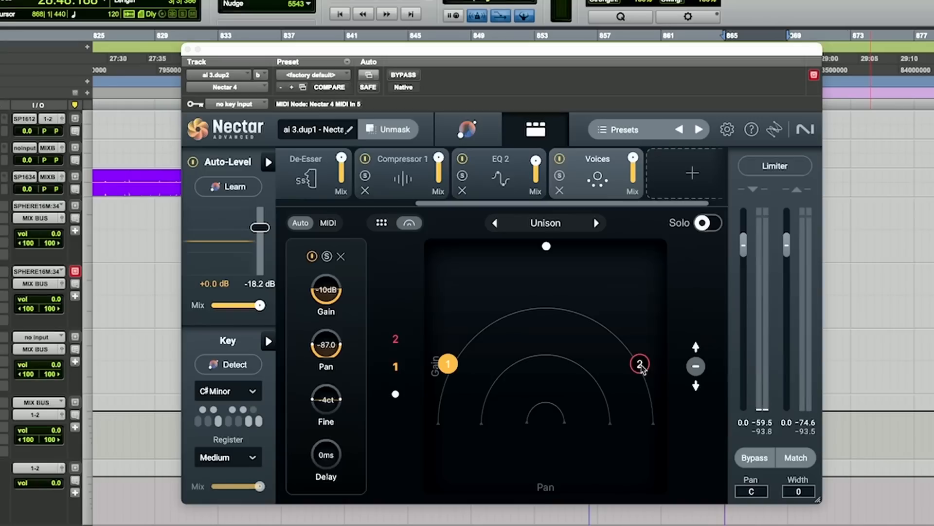
- Open the harmony editor and add a +Octave voice
left_click(385, 222)
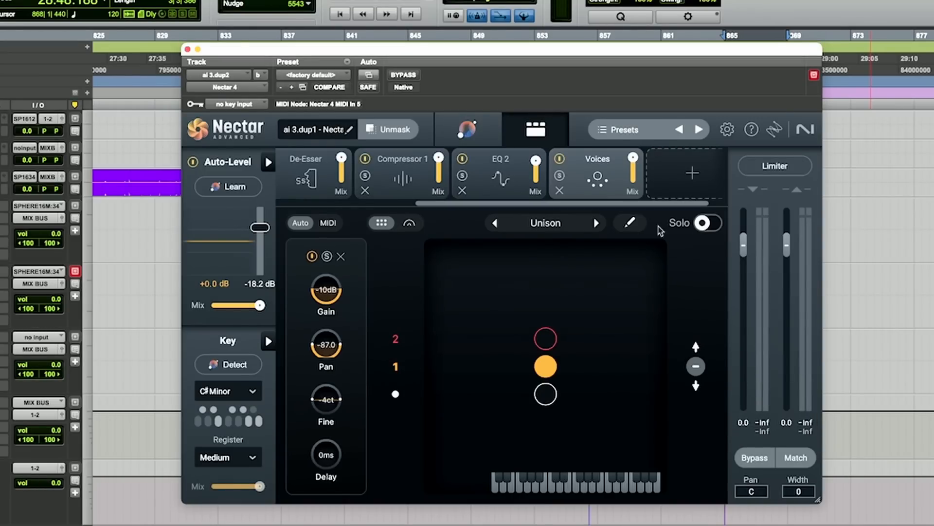
left_click(631, 223)
mouse_move(540, 317)
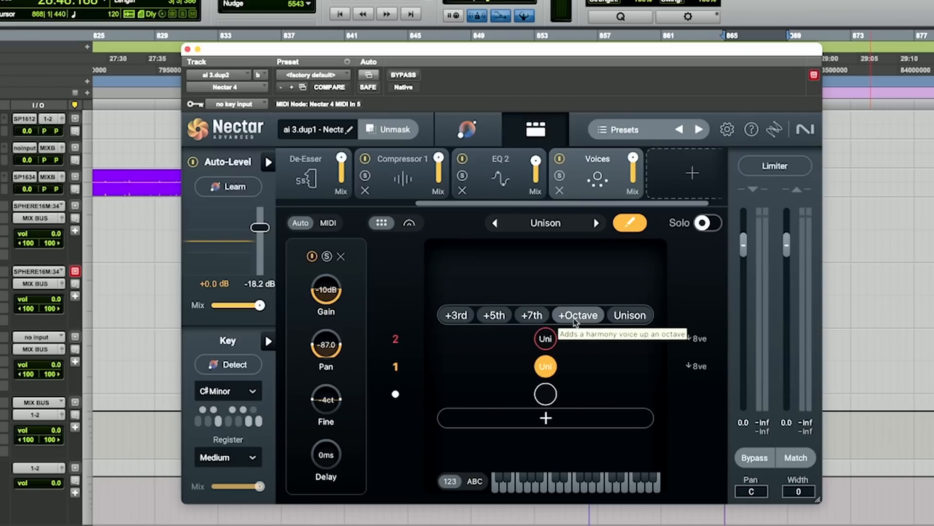
left_click(579, 315)
- Place voice 3 at the top centre of the mixer, about -1 dB gain and pan 0.6
left_click(410, 223)
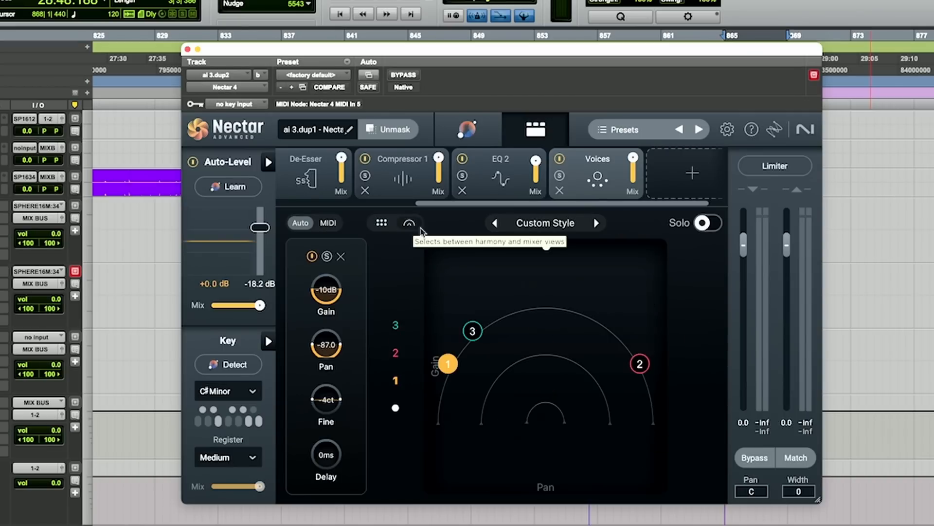
left_click(381, 223)
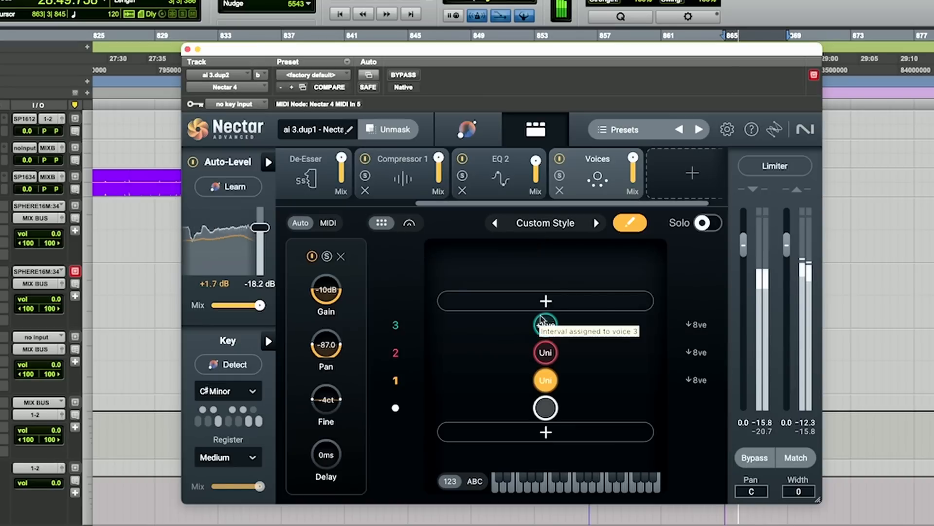
left_click(409, 222)
left_click_drag(471, 329, 550, 291)
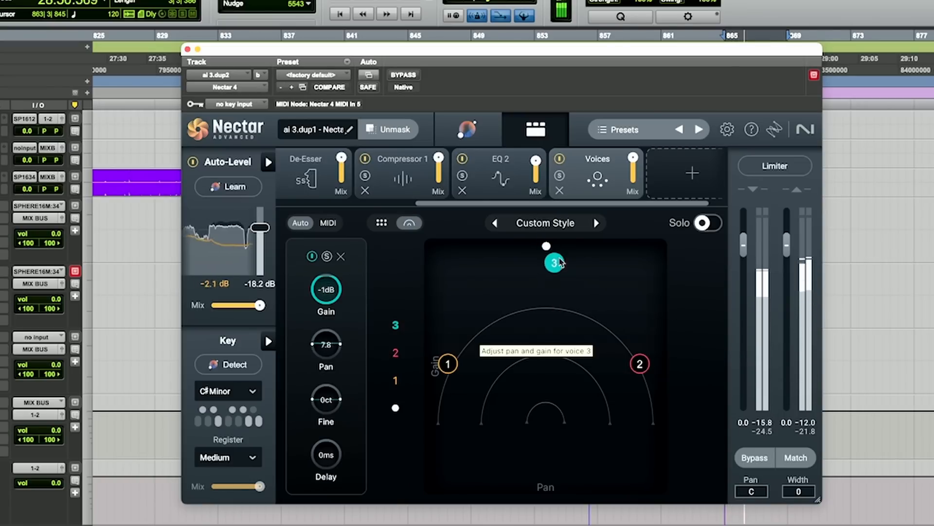
left_click_drag(552, 258, 554, 258)
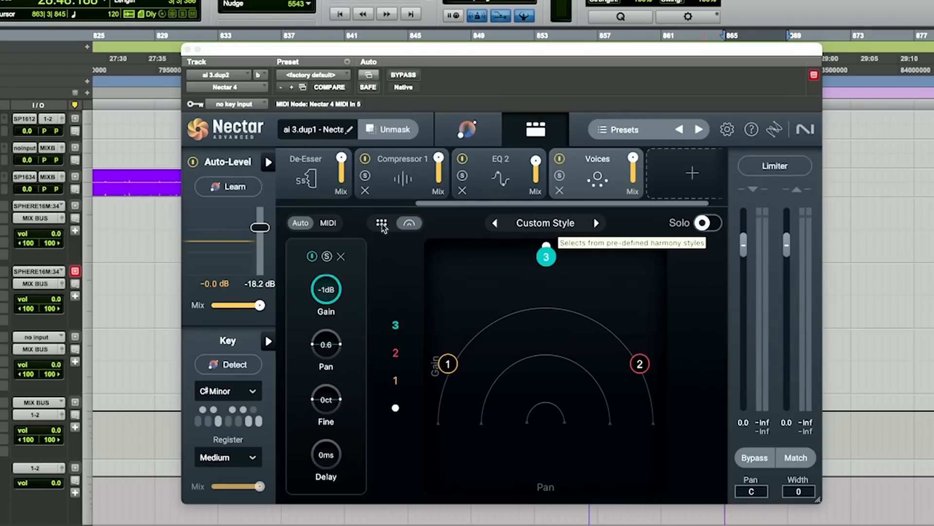
- Add a -Octave voice and place it at centre with about -9 dB gain
left_click(382, 224)
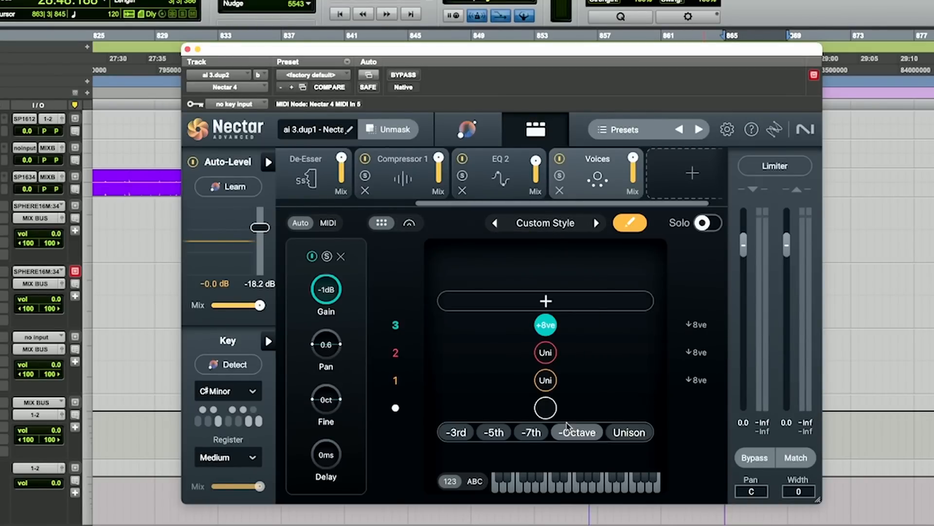
left_click(579, 432)
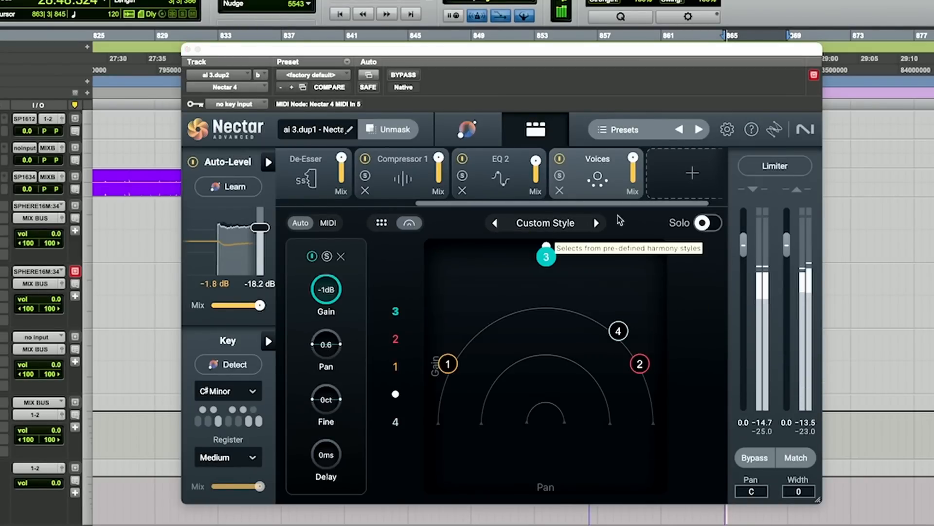
left_click_drag(623, 344, 538, 404)
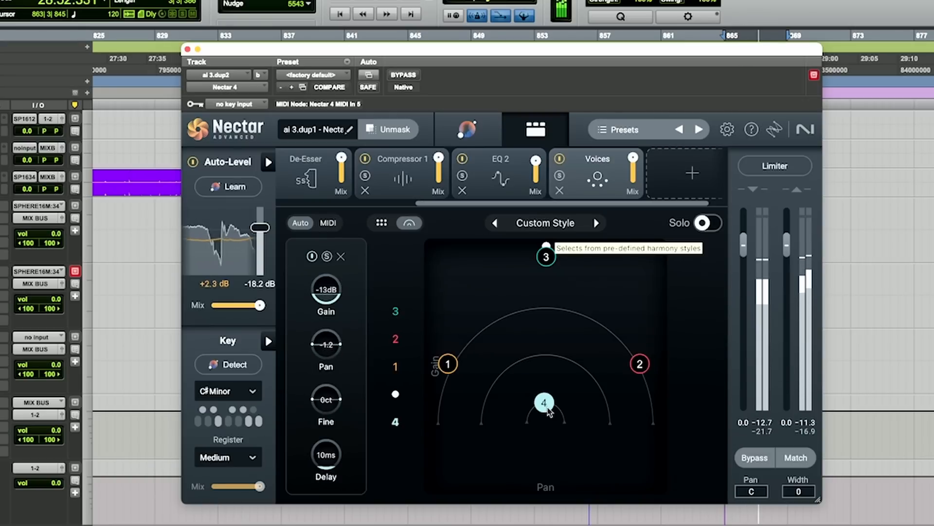
left_click_drag(549, 411, 550, 359)
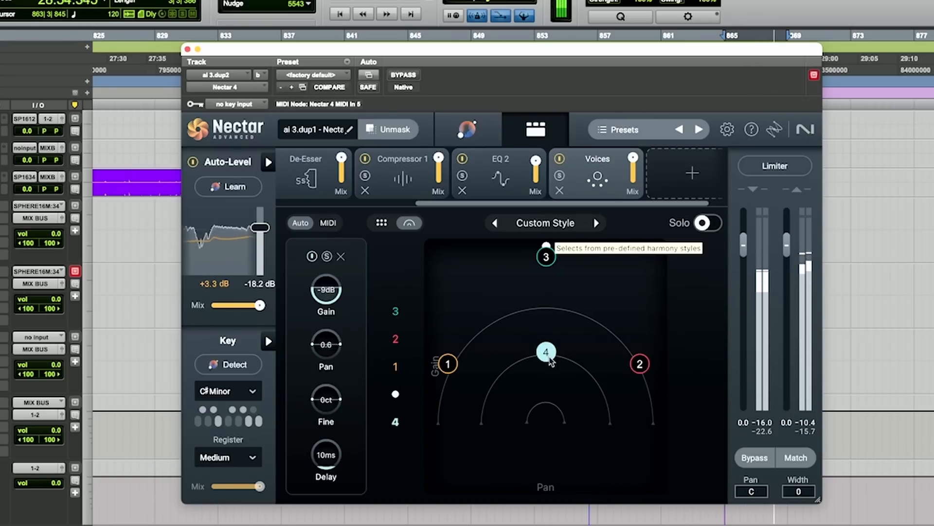
- Bypass and re-enable the Voices module to compare, and add a fifth voice
left_click(560, 159)
left_click(560, 159)
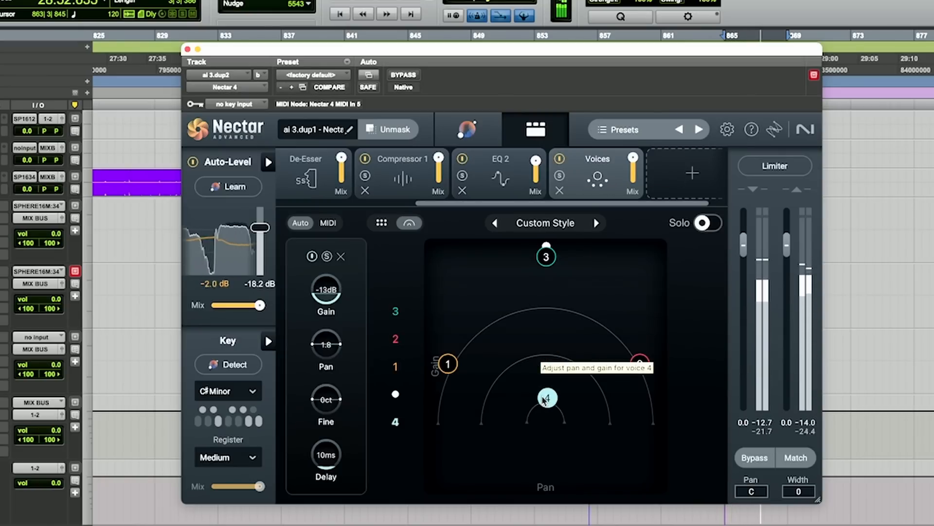
left_click(381, 222)
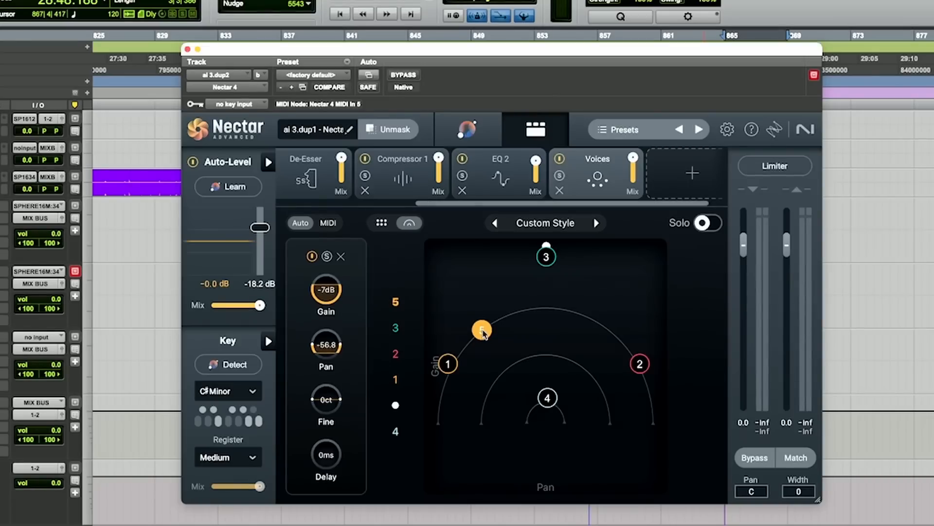
- Pan voice 3 fully right and voice 5 fully left, both at about -2 dB gain
left_click(546, 257)
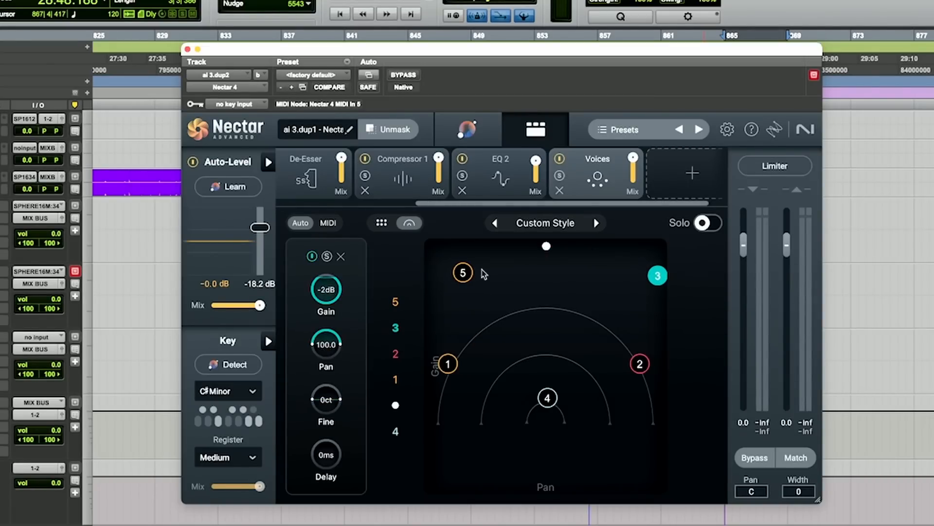
left_click(458, 275)
key("space")
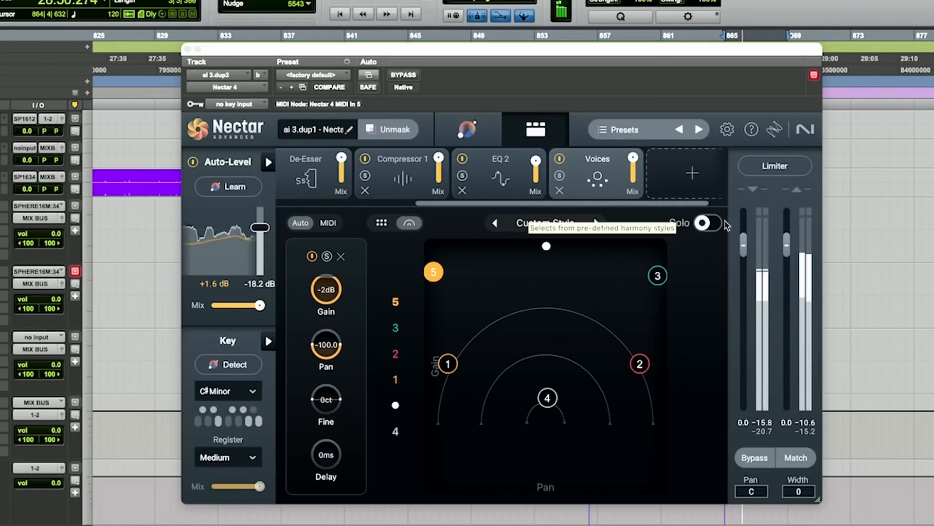
- Lower the outer voices 3 and 5 slightly, voice 5 to about -5 dB gain
left_click(710, 224)
left_click(711, 225)
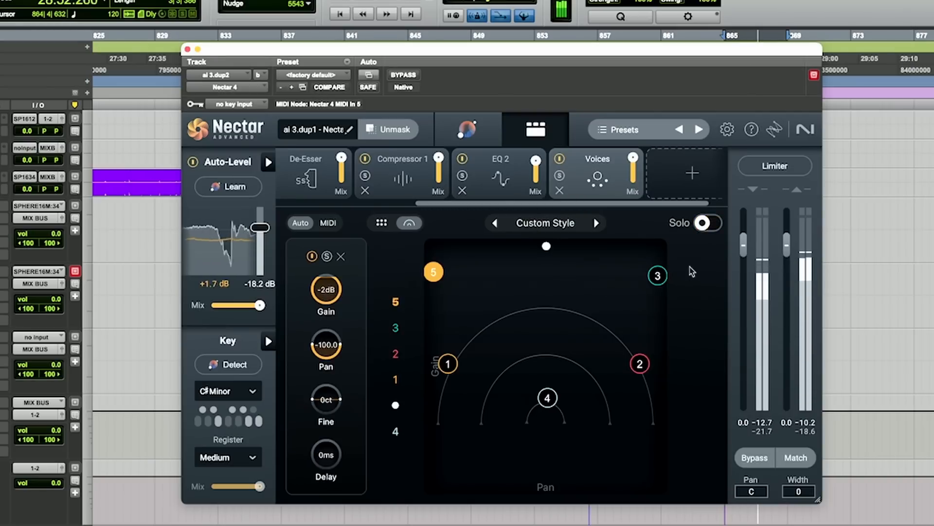
left_click_drag(657, 276, 657, 310)
left_click_drag(433, 273, 433, 314)
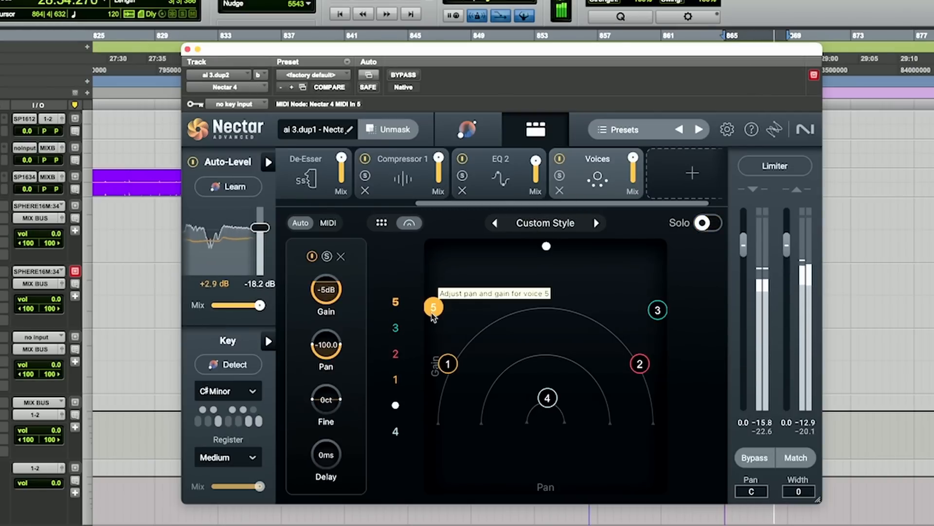
left_click(572, 345)
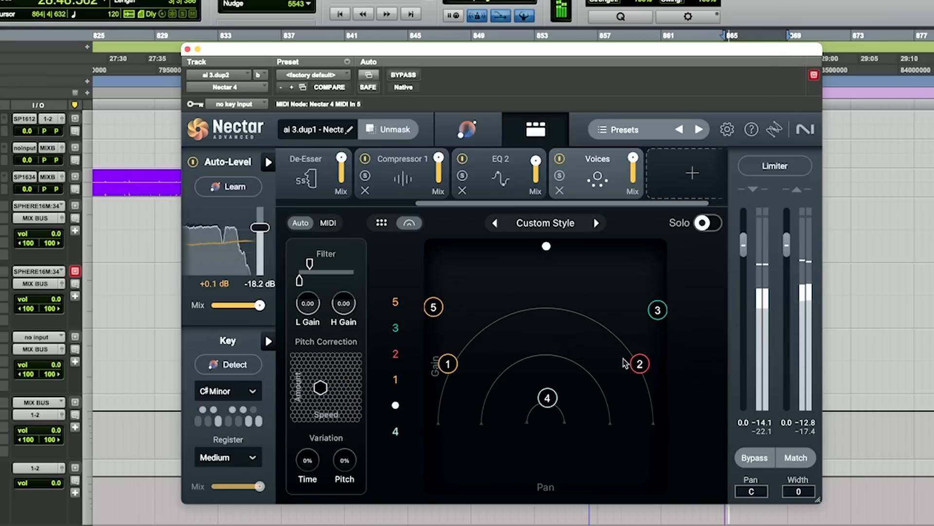
- Pull voices 1 and 2 inward to about -9 dB with pans near -43 and 44, and raise voice 4
left_click_drag(639, 366, 609, 357)
left_click_drag(448, 363, 498, 336)
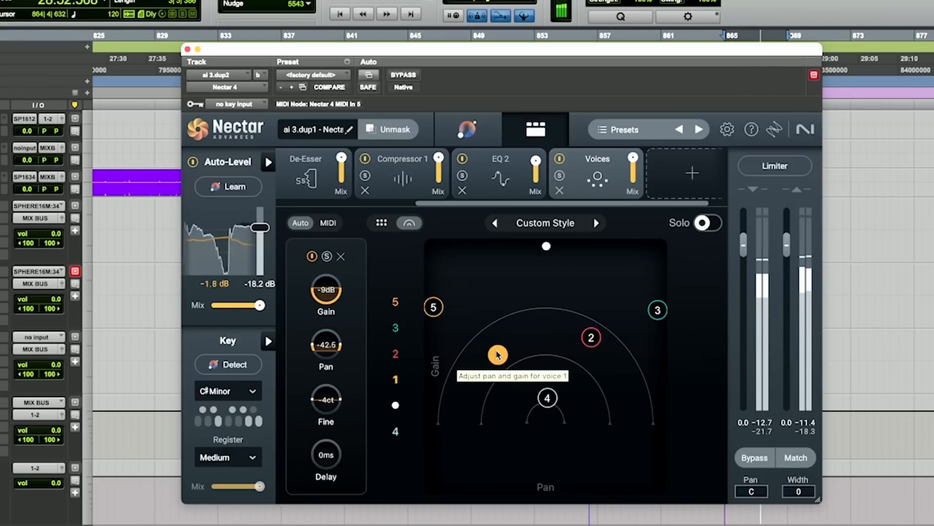
left_click_drag(591, 337, 594, 360)
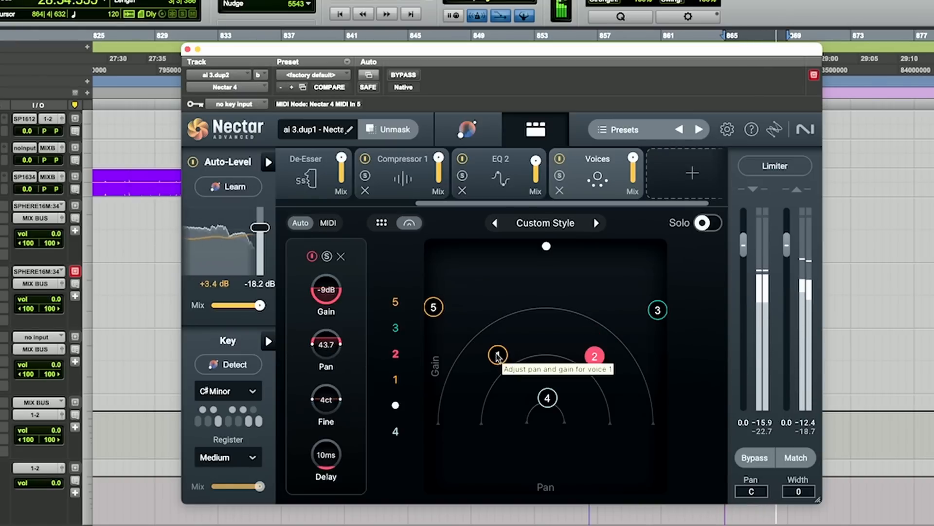
left_click_drag(498, 354, 496, 361)
left_click_drag(546, 399, 550, 368)
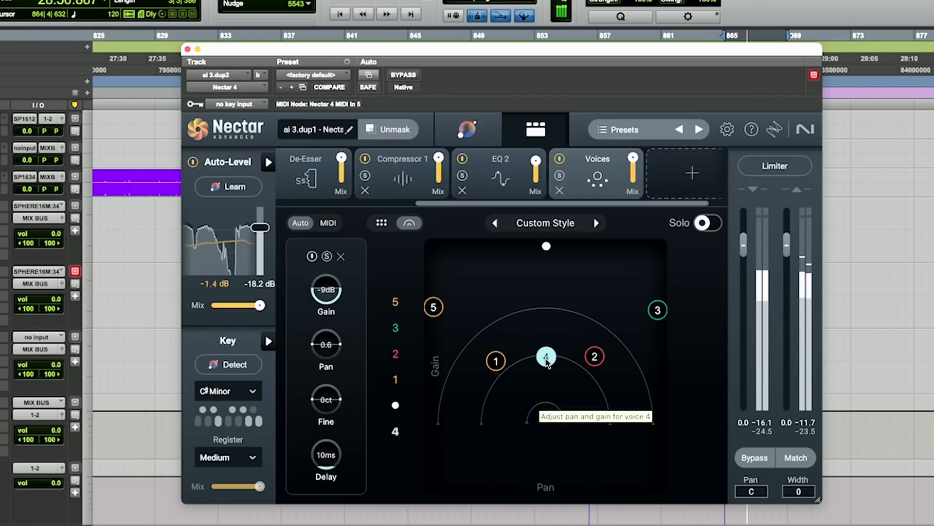
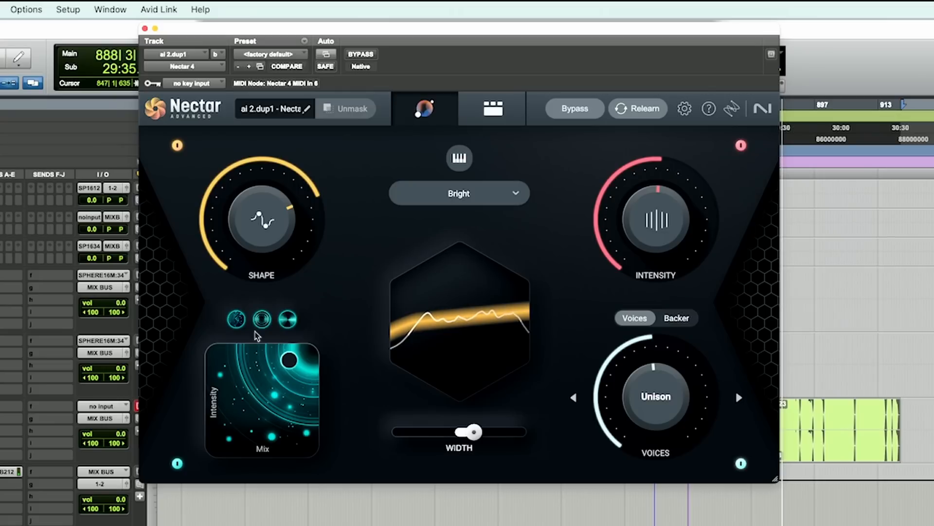
- Move the Intensity/Mix pad point toward the lower left and switch the style to Airy
left_click_drag(289, 360, 244, 426)
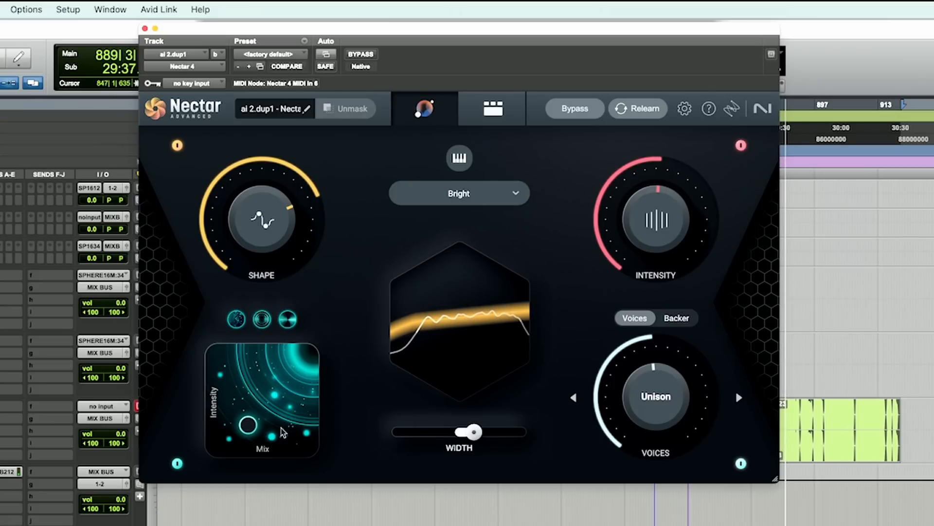
left_click(440, 193)
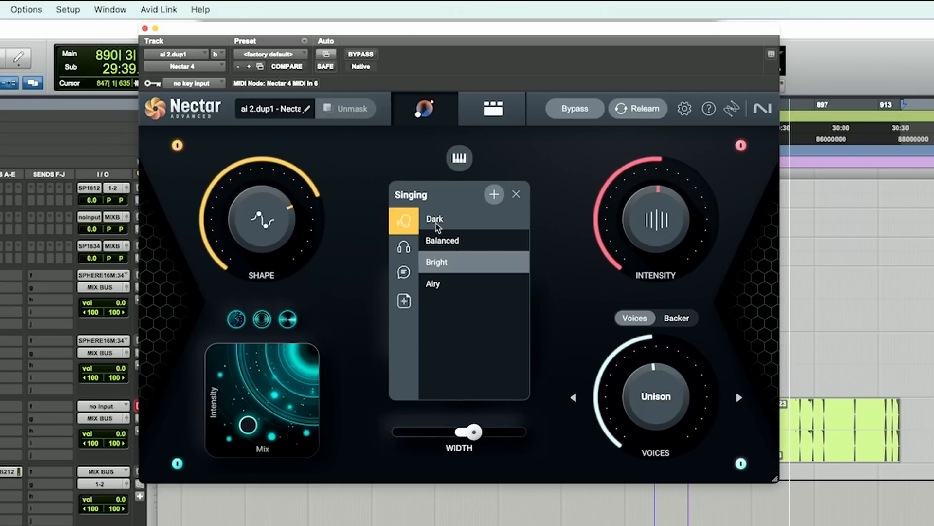
left_click(437, 281)
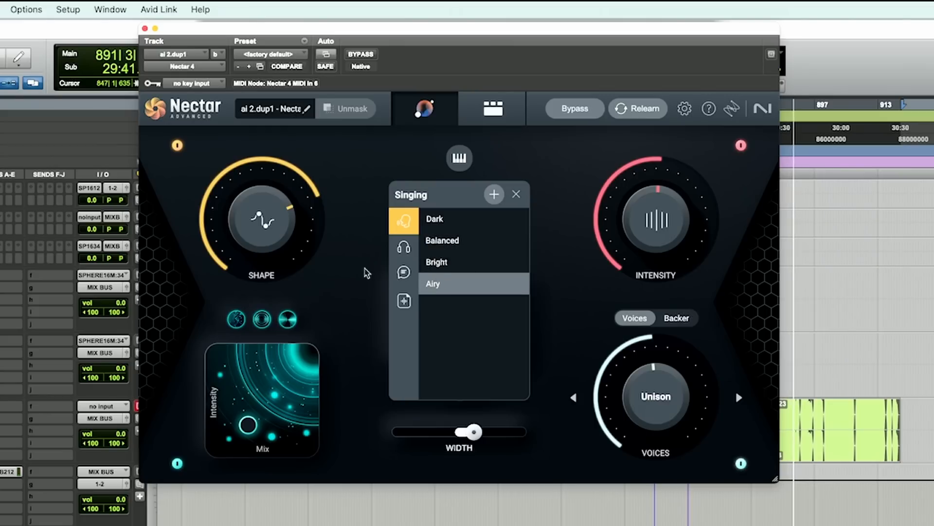
left_click(367, 271)
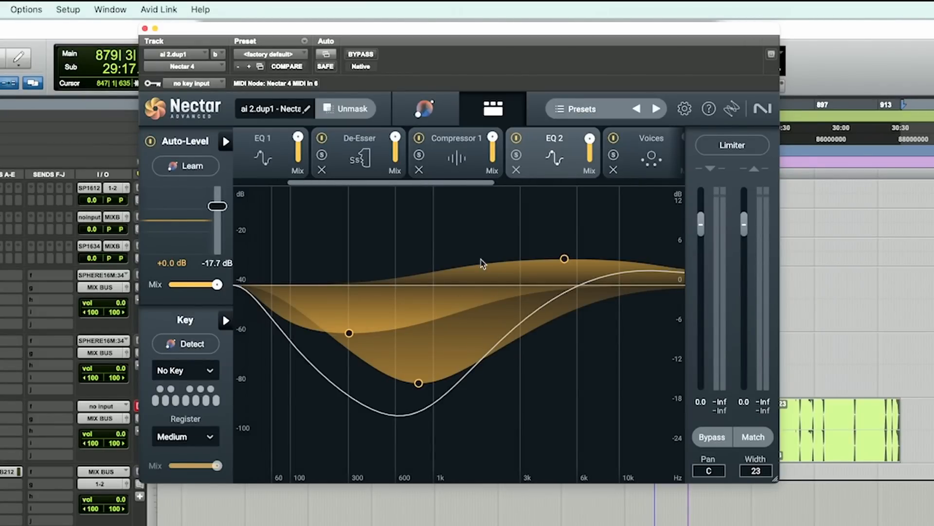
- Switch between the simple and advanced views to inspect the module chain the simple view produced
left_click(424, 109)
left_click(491, 108)
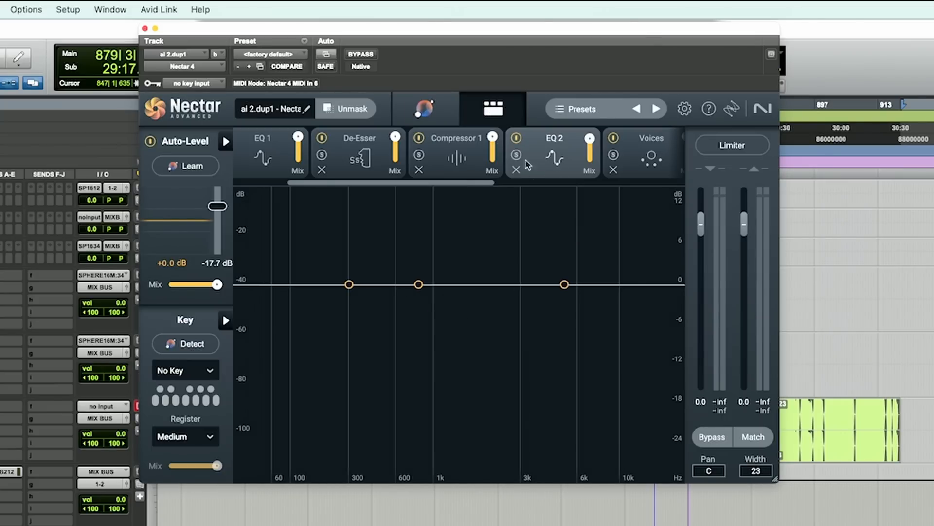
left_click(424, 112)
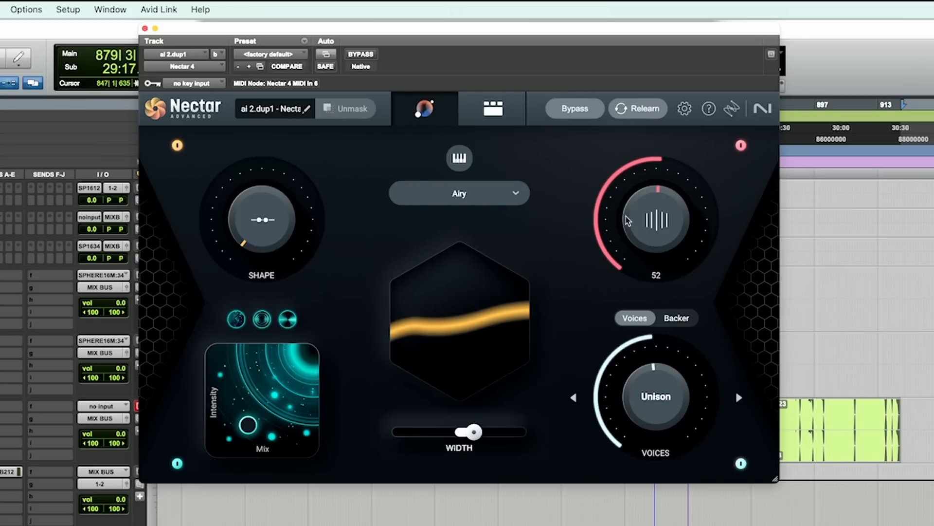
left_click_drag(626, 216, 630, 3)
left_click(498, 116)
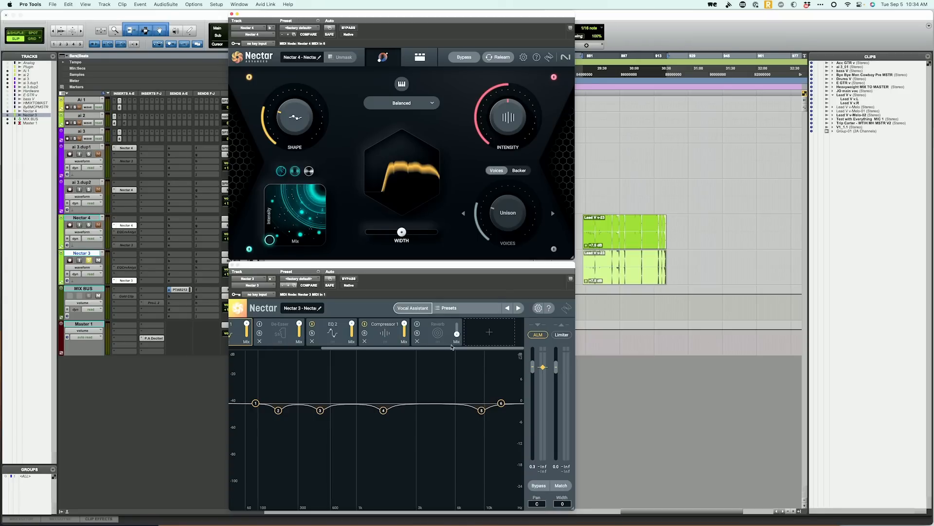
- Play the session, soloing the Nectar 3 and Nectar 4 tracks in turn to compare them
left_click(419, 57)
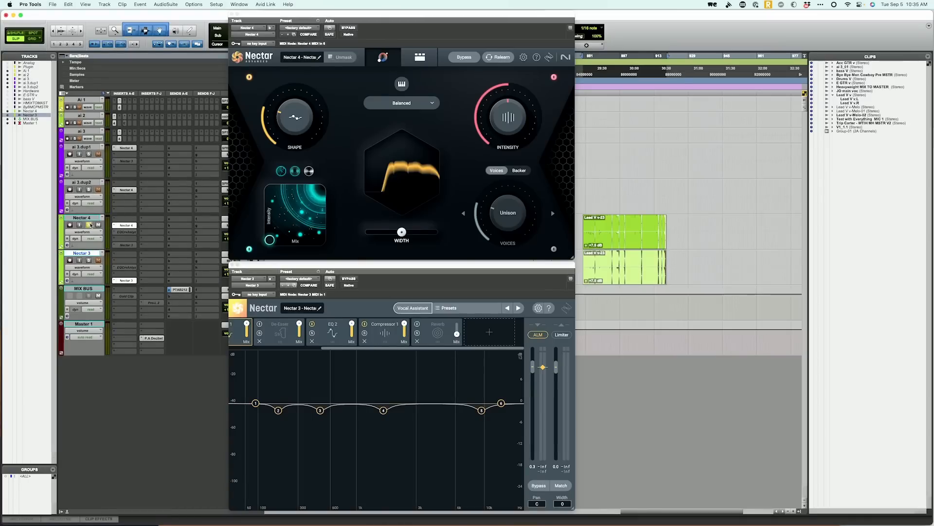
left_click(89, 224)
key("space")
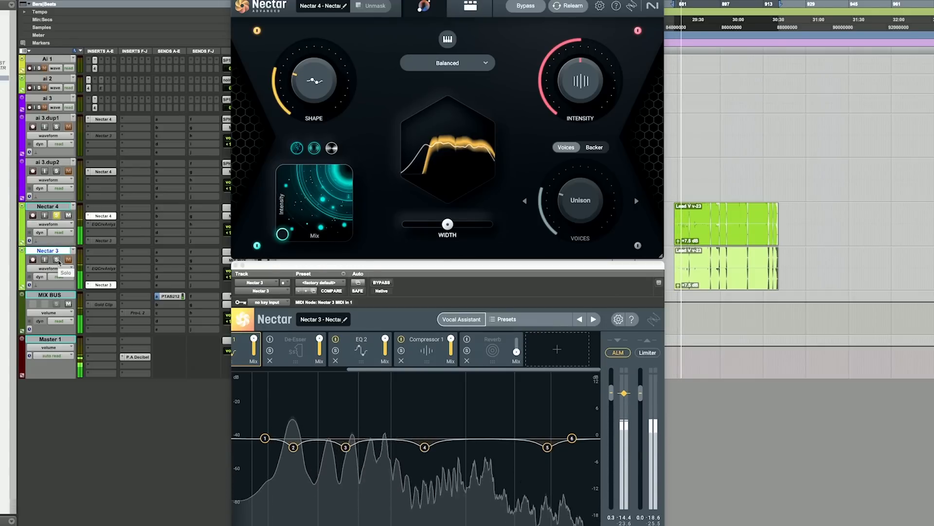
left_click(57, 259)
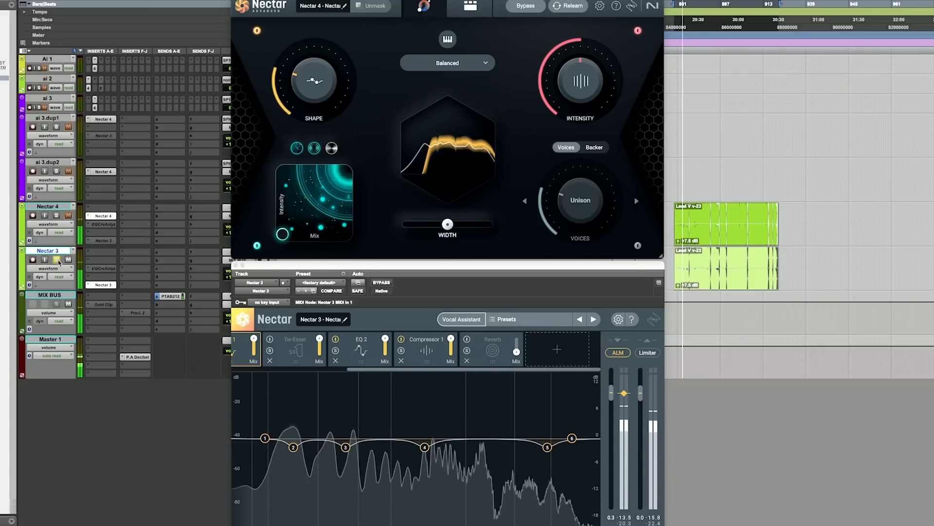
left_click(57, 216)
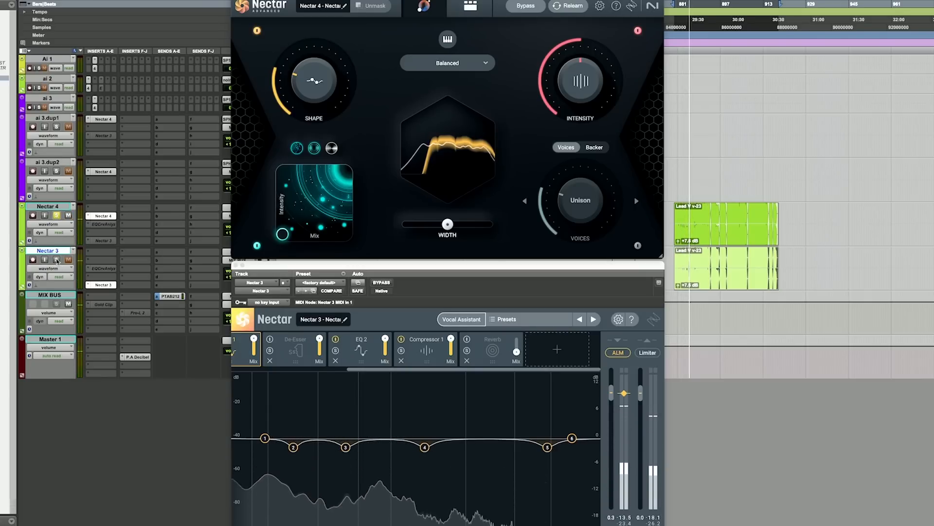
left_click(56, 260)
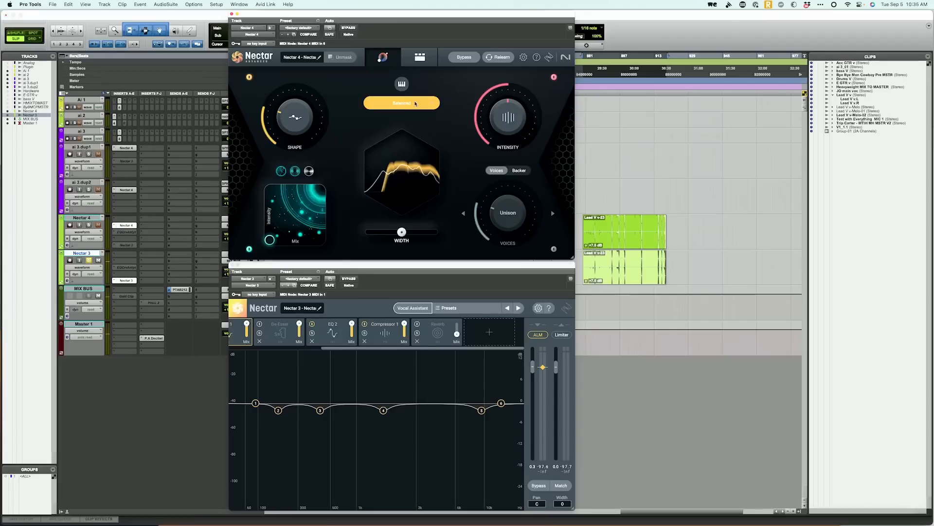
- Change the Nectar 4 style to Bright
left_click(416, 103)
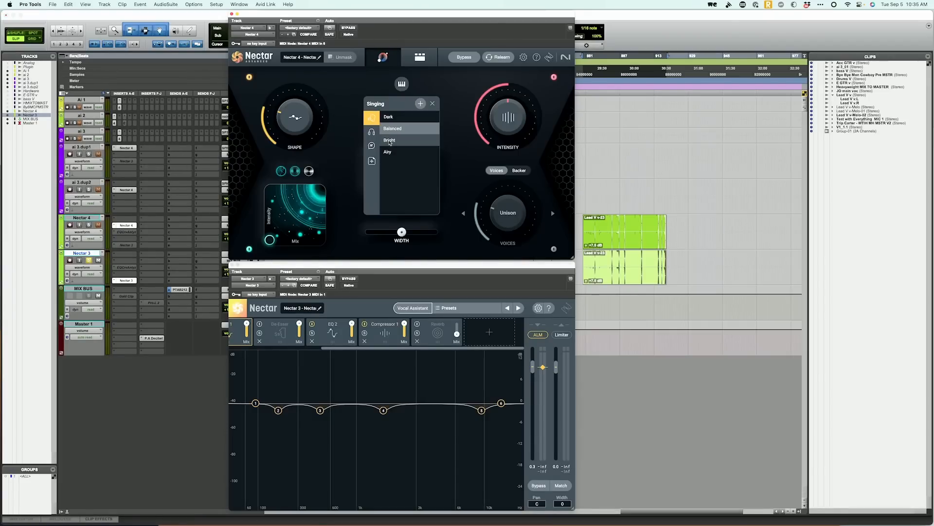
left_click(390, 141)
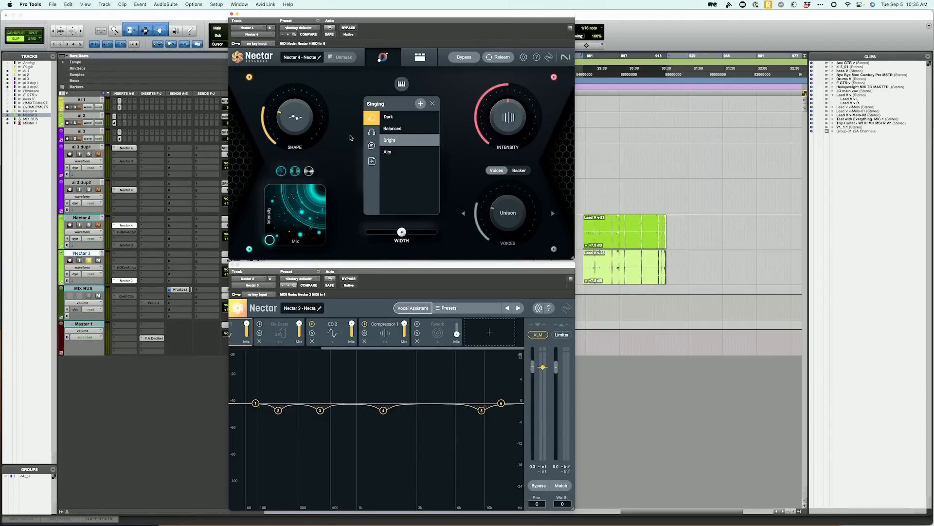
left_click(350, 137)
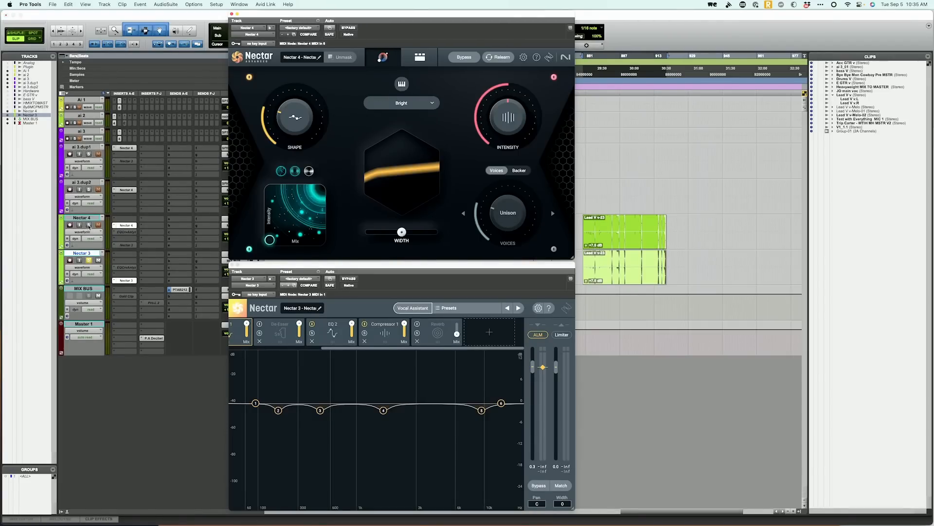
- Play back again, toggling solo on the Nectar 4 and Nectar 3 tracks to compare the Bright style
left_click(89, 226)
key("space")
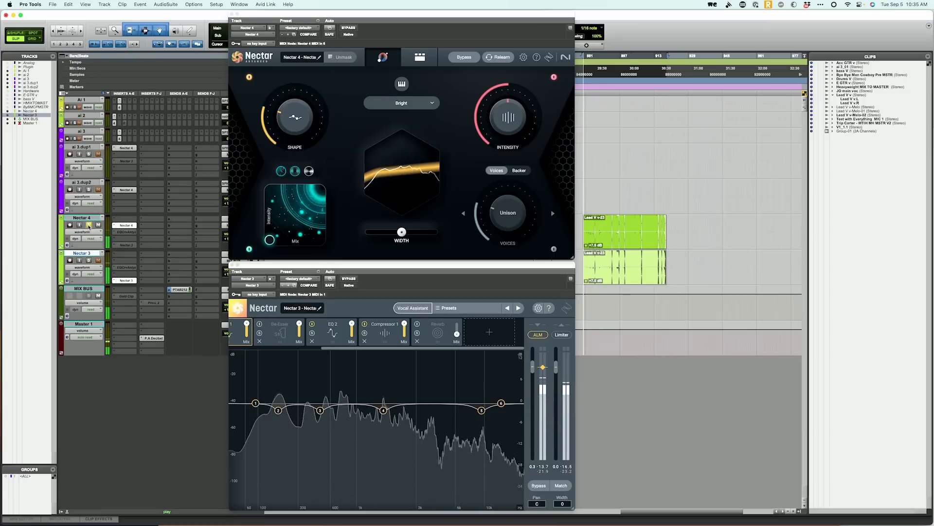
left_click(89, 260)
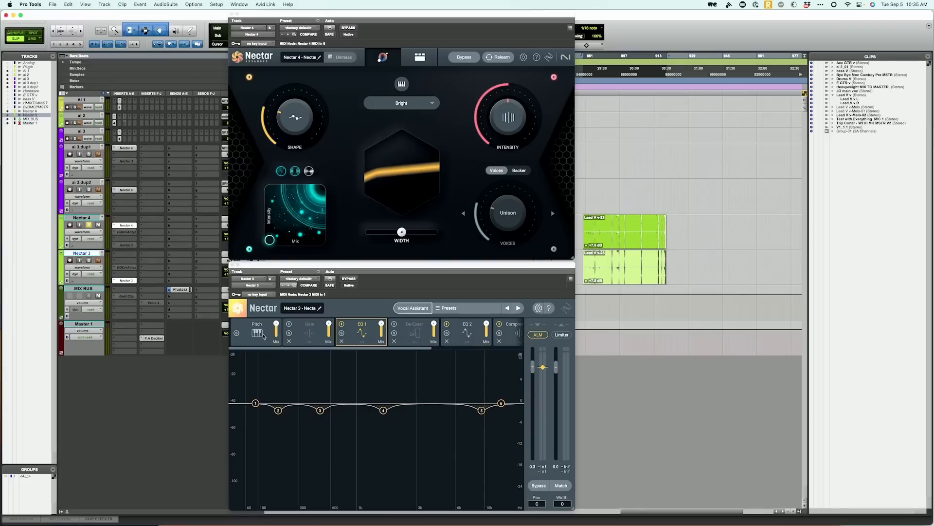
- Open the advanced view of Nectar 4 and compare its EQ 1 bands with those in Nectar 3
left_click(420, 57)
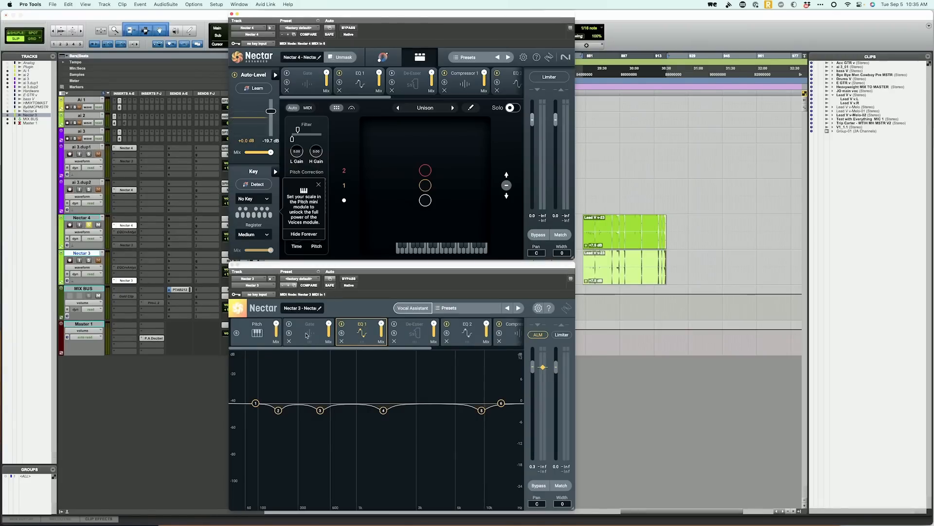
left_click(366, 87)
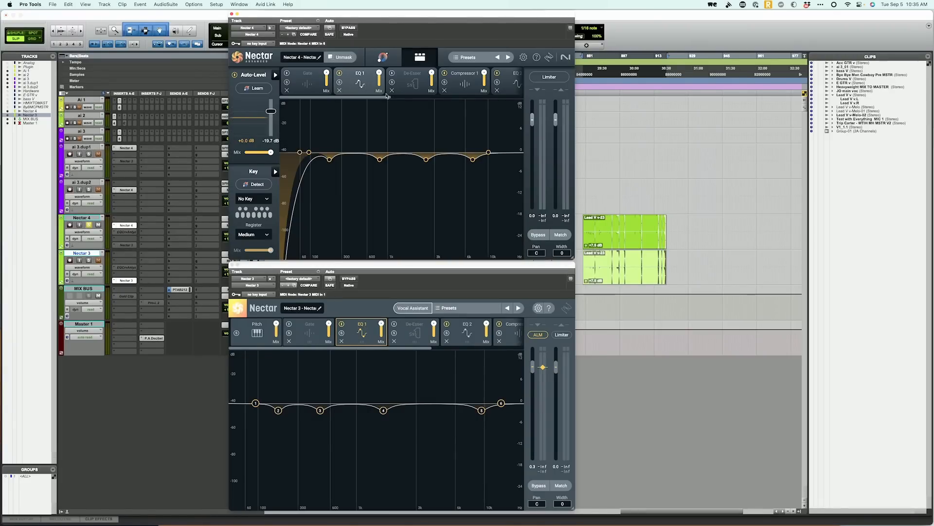
left_click(329, 160)
left_click(320, 410)
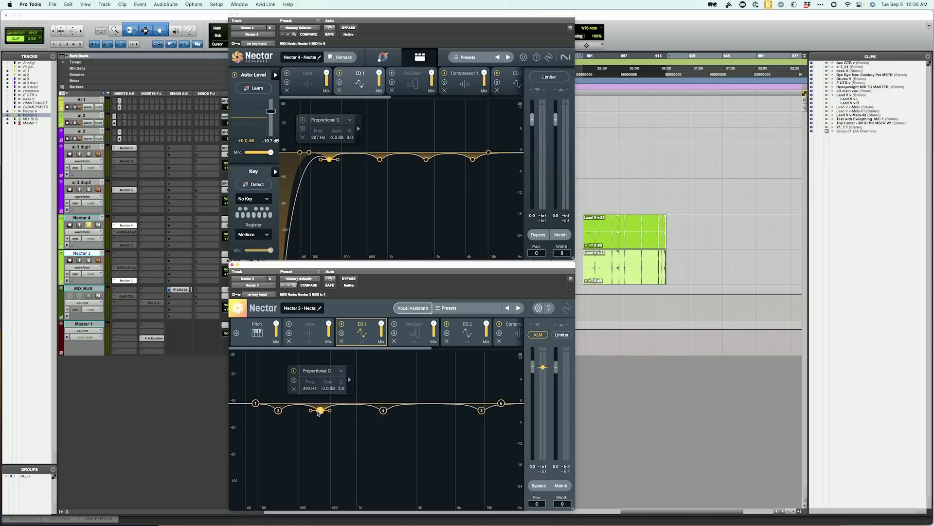
left_click(380, 160)
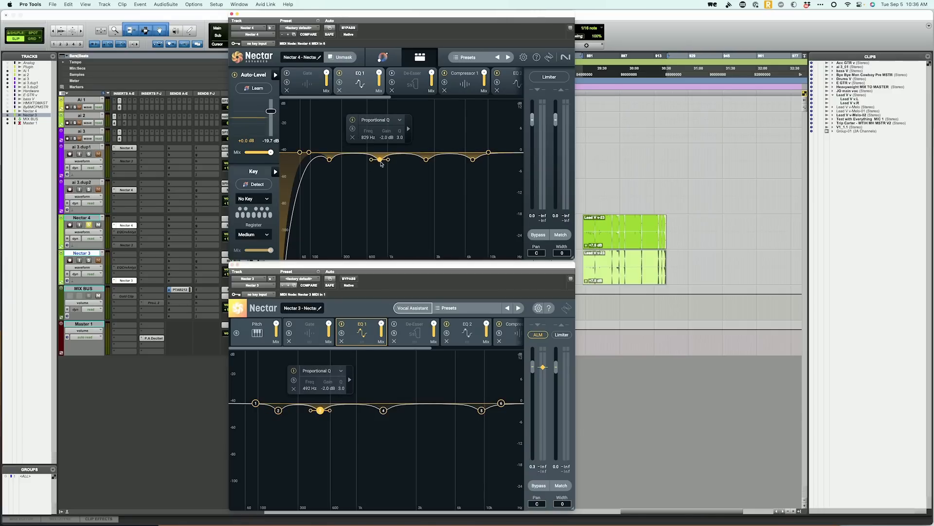
left_click(383, 410)
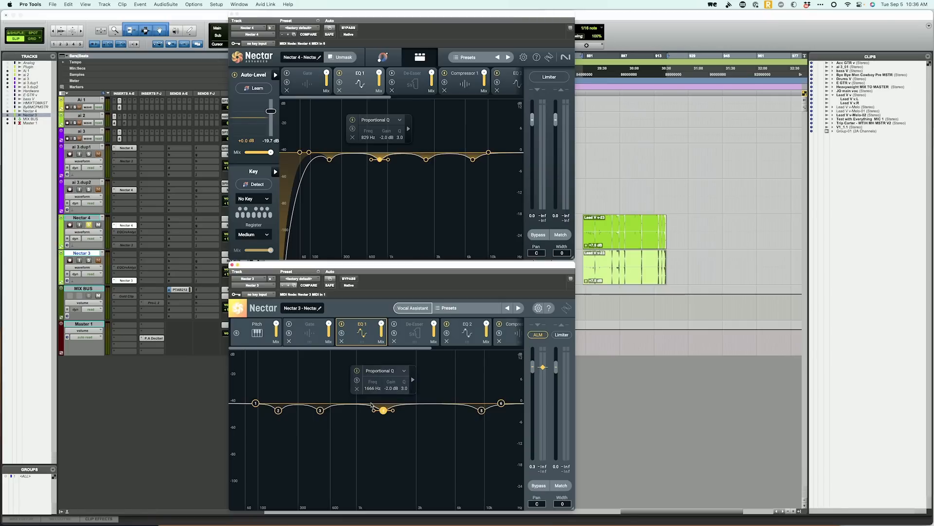
- Compare the De-Esser, Compressor 1 and EQ 2 modules between the Nectar 4 and Nectar 3 instances
left_click(407, 89)
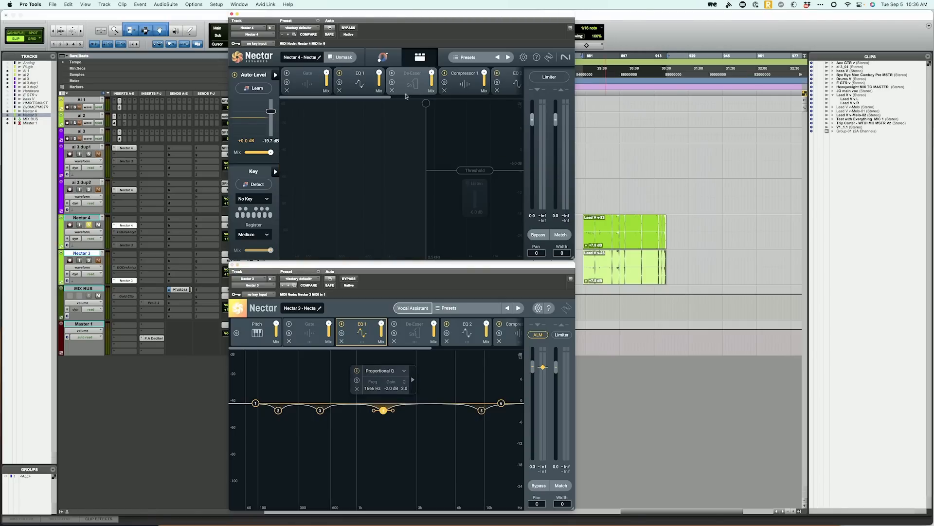
left_click(413, 330)
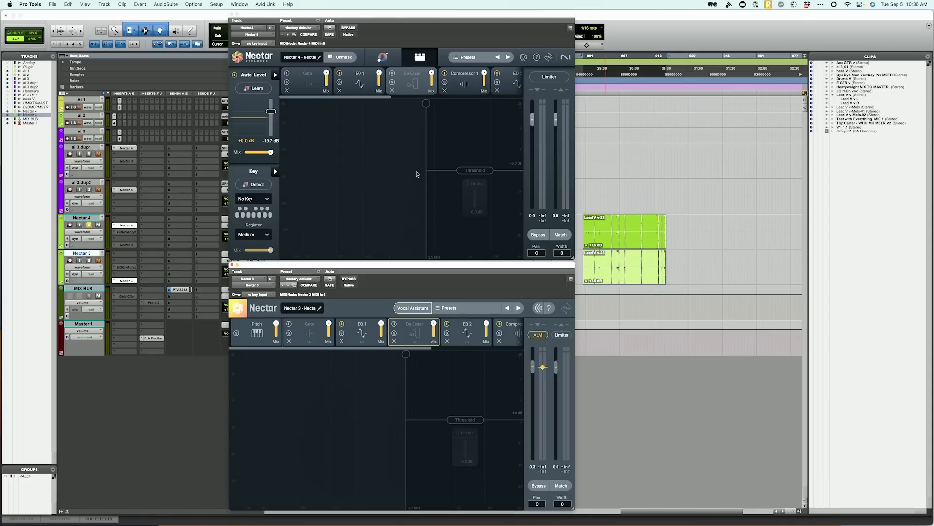
left_click(464, 83)
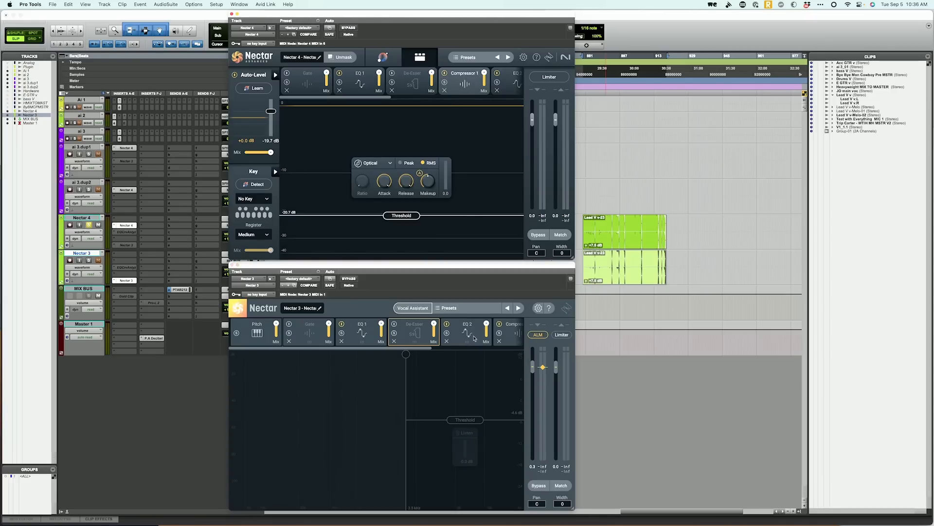
scroll(435, 339, "right", 3)
left_click(444, 336)
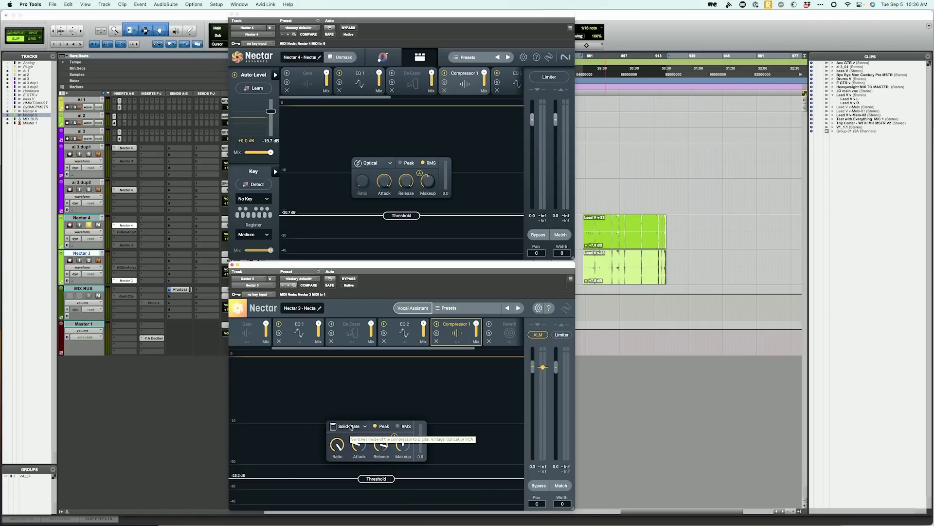
left_click(404, 331)
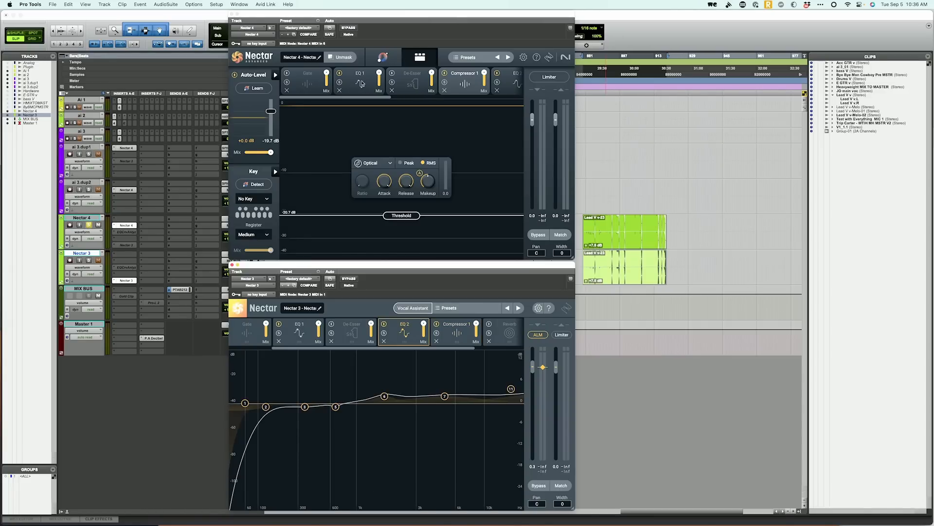
left_click(512, 86)
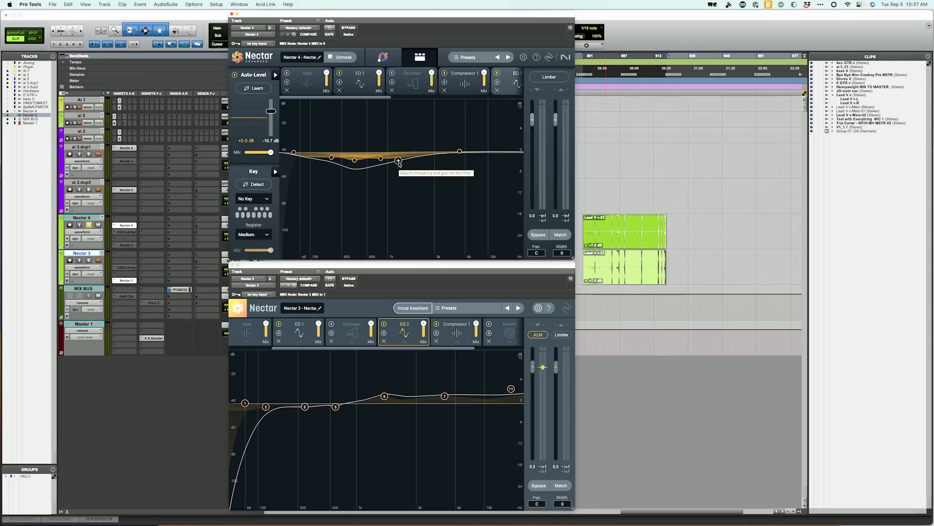
scroll(420, 89, "right", 5)
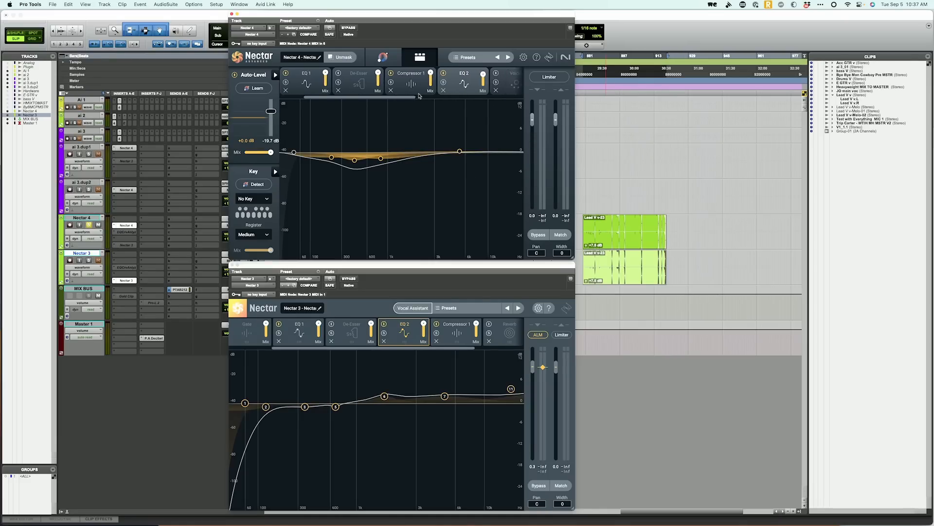